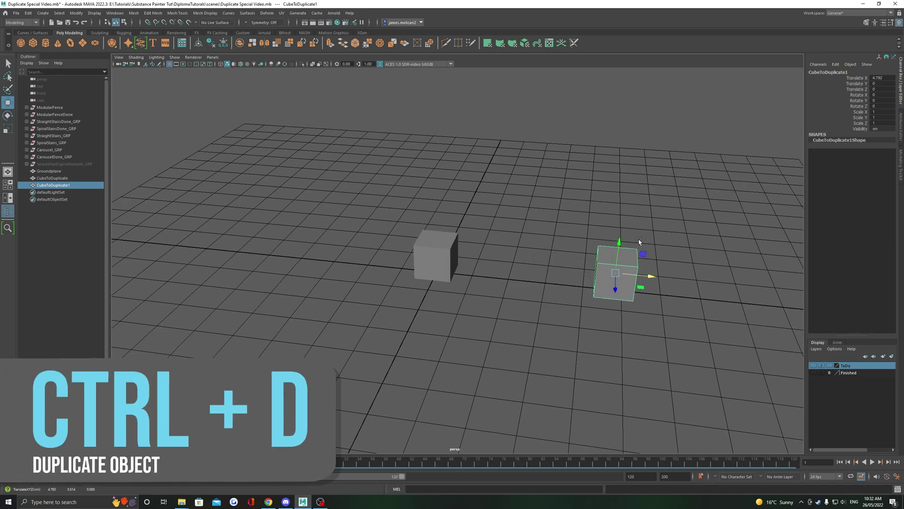
Slide a cube copy further along X and duplicate the cube again.
left_click_drag(649, 253, 584, 250, "alt")
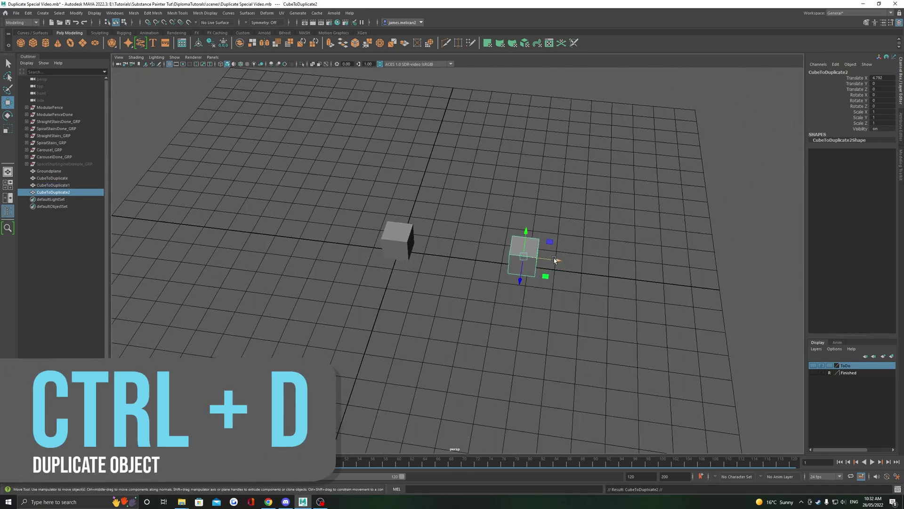
mouse_move(658, 280)
left_mouse_down("alt")
mouse_move(544, 247)
mouse_move(654, 270)
mouse_move(581, 259)
left_mouse_up("alt")
key("ctrl+d")
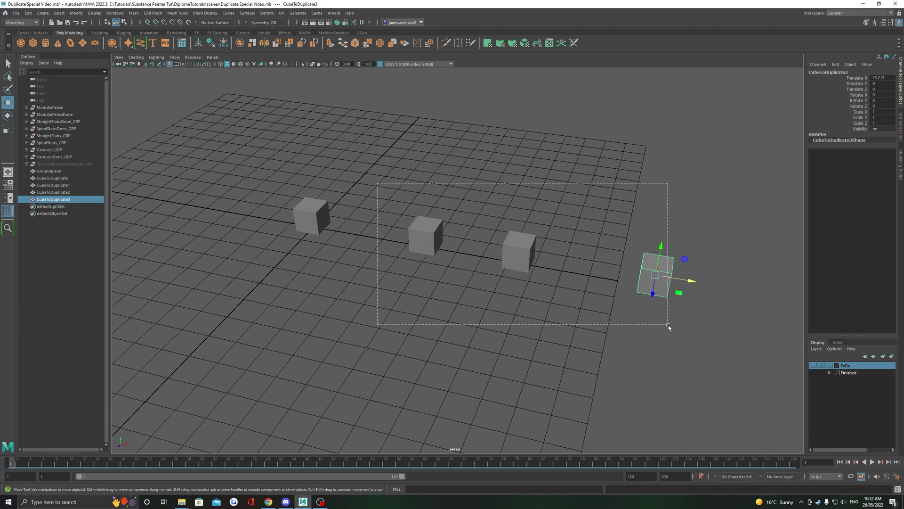
Delete the duplicated cubes and reselect the original cube.
left_click_drag(668, 325, 668, 325)
key("Delete")
left_click(310, 216)
mouse_move(393, 242)
left_mouse_down("alt")
mouse_move(460, 249)
mouse_move(426, 241)
left_mouse_up("alt")
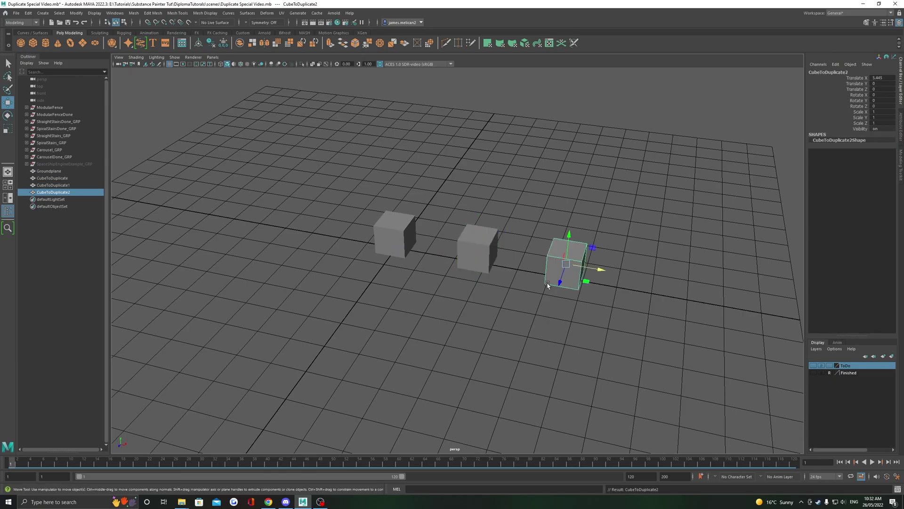
key("shift+d")
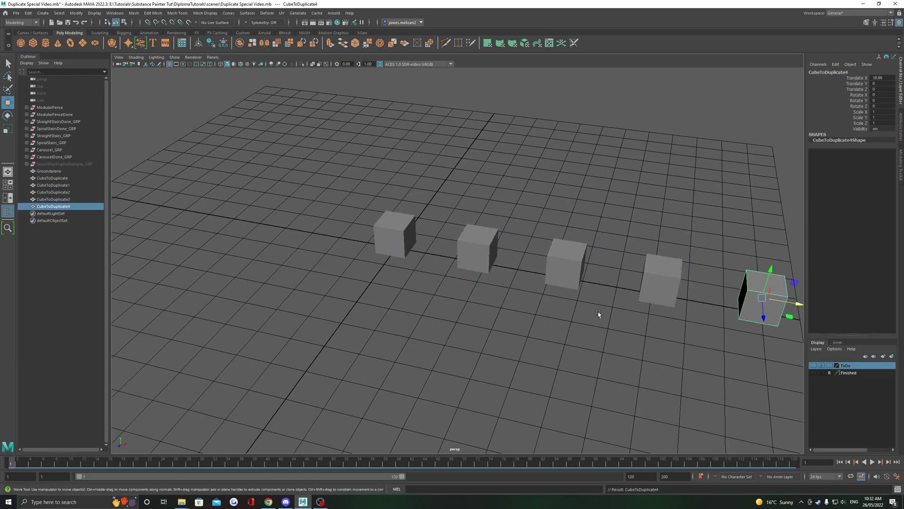
scroll(597, 314, "down", 2)
scroll(616, 302, "down", 2)
scroll(617, 309, "down", 2)
scroll(643, 269, "down", 2)
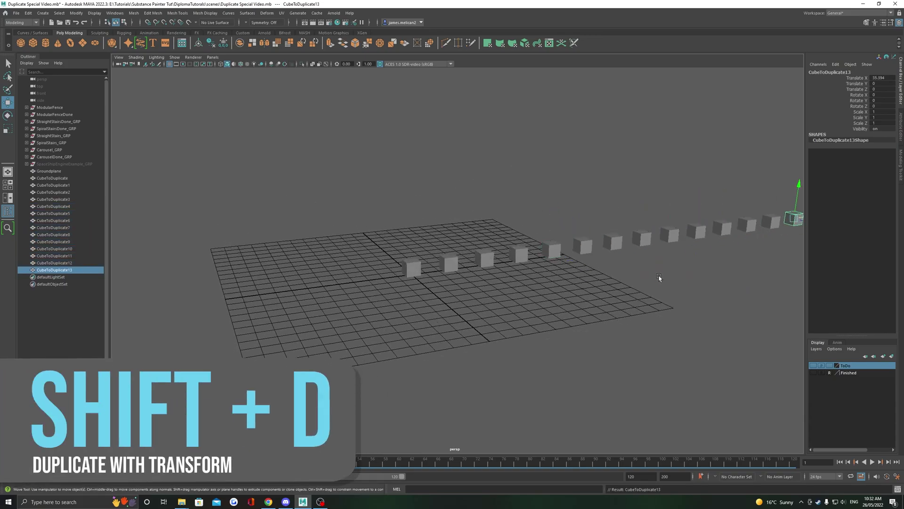
mouse_move(692, 270)
left_mouse_down("alt")
mouse_move(720, 267)
mouse_move(626, 268)
mouse_move(707, 276)
mouse_move(714, 266)
mouse_move(765, 288)
mouse_move(702, 276)
left_mouse_up("alt")
left_click_drag(647, 256, 347, 138, "alt")
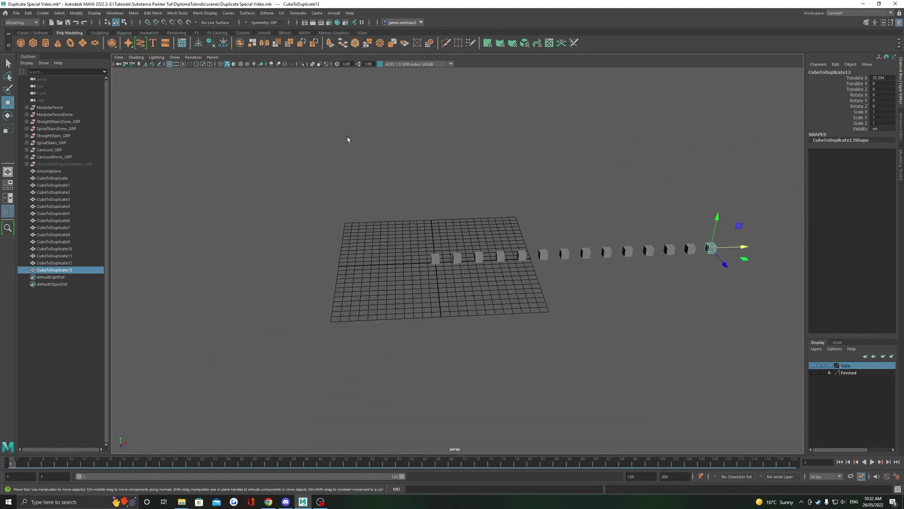
mouse_move(728, 276)
left_mouse_down()
mouse_move(417, 235)
mouse_move(416, 256)
mouse_move(504, 252)
left_mouse_up()
key("Delete")
scroll(436, 277, "up", 3)
left_click(447, 280)
left_click_drag(447, 280, 418, 277, "alt")
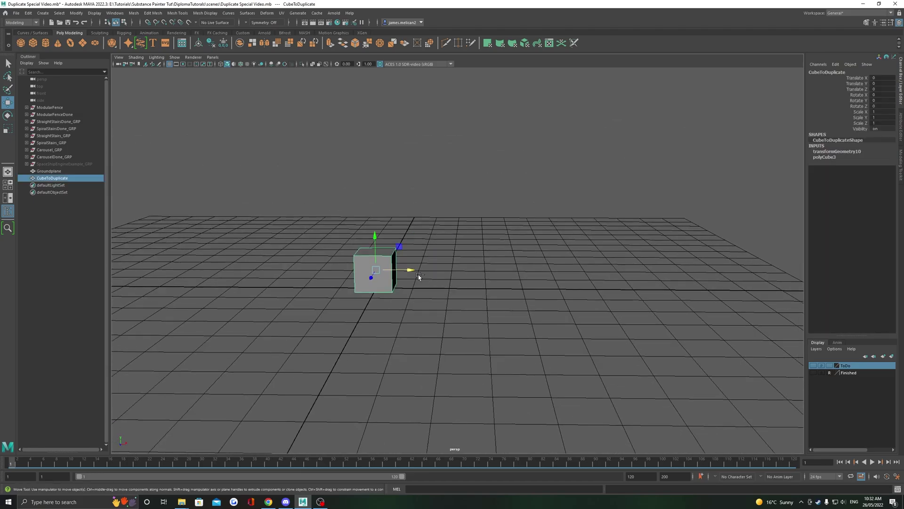
scroll(496, 271, "down", 3)
key("shift+d")
key("shift+d")
key("shift+d")
key("shift+d")
left_click_drag(541, 275, 537, 370, "alt")
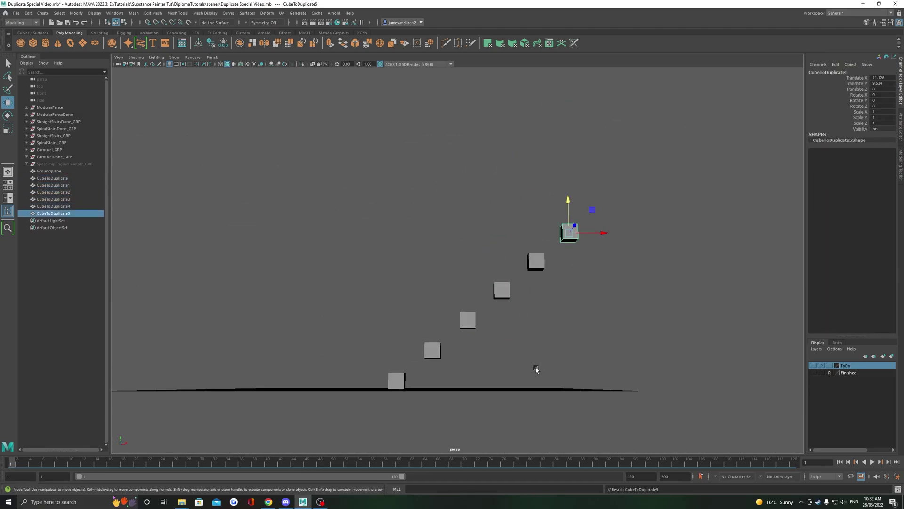
key("shift+d")
key("shift+d")
key("shift+d")
left_click_drag(624, 315, 574, 311, "alt")
key("ctrl+z")
key("ctrl+z")
key("ctrl+z")
key("ctrl+z")
key("ctrl+z")
key("ctrl+z")
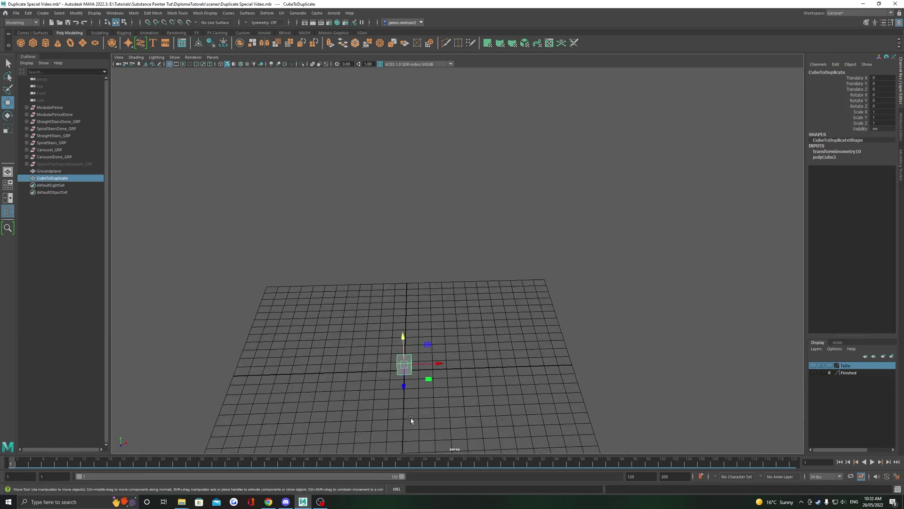
key("ctrl+z")
key("shift+z")
key("shift+z")
key("shift+z")
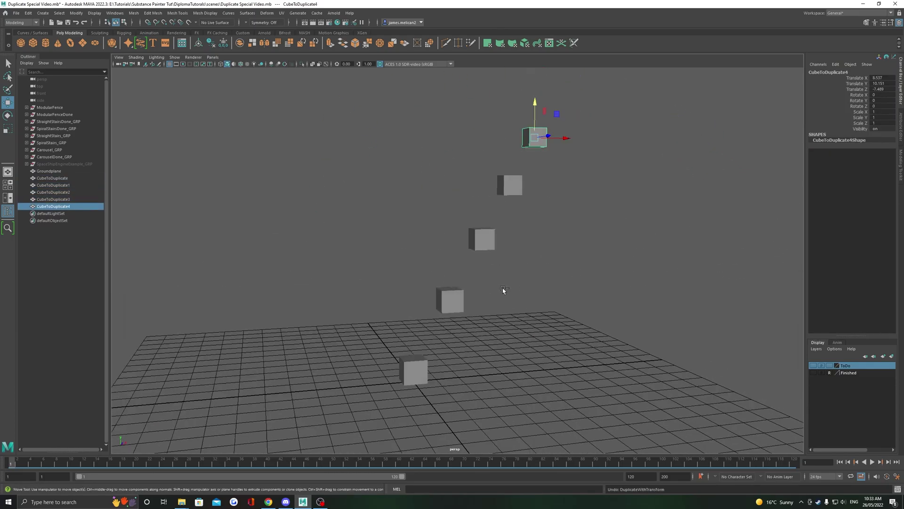
key("ctrl+z")
key("ctrl+z")
key("ctrl+z")
key("ctrl+z")
key("ctrl+z")
key("ctrl+z")
left_click_drag(396, 314, 463, 318, "alt")
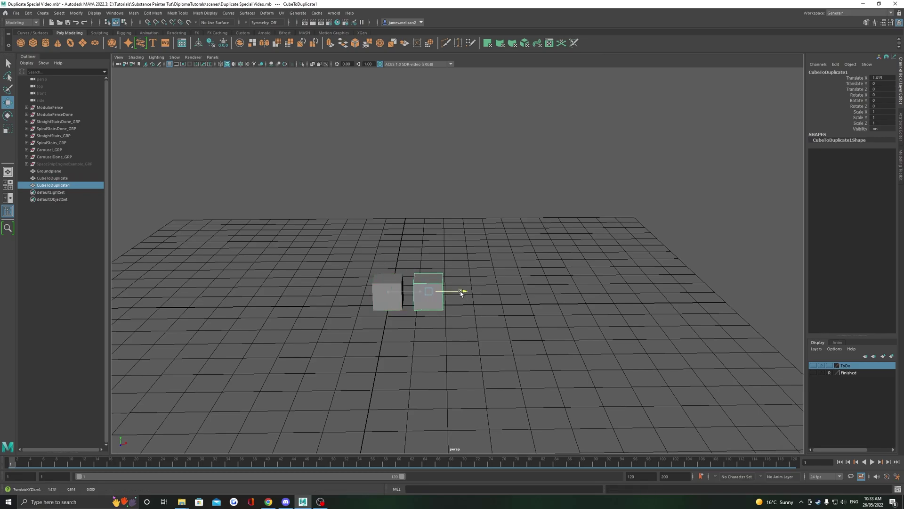
key("shift+z")
key("shift+z")
key("shift+z")
key("shift+z")
key("shift+z")
key("shift+z")
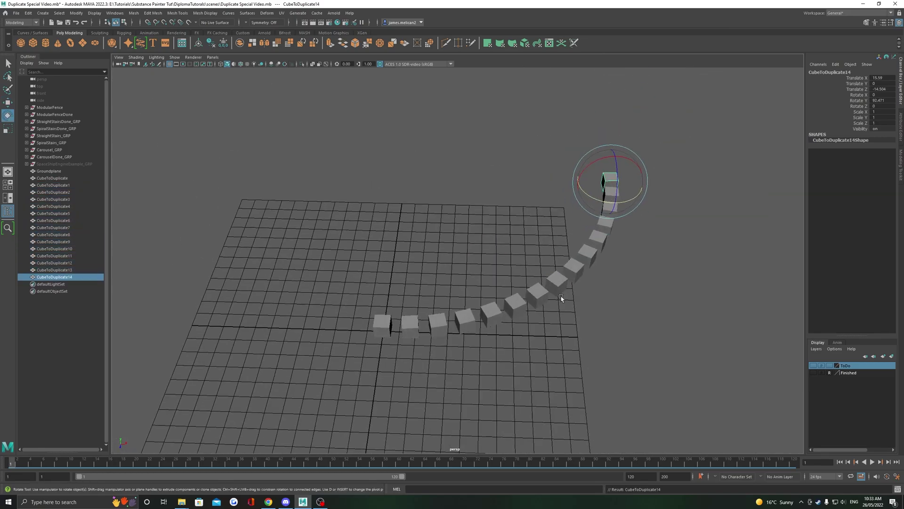
key("shift+z")
key("shift+z")
key("shift+z")
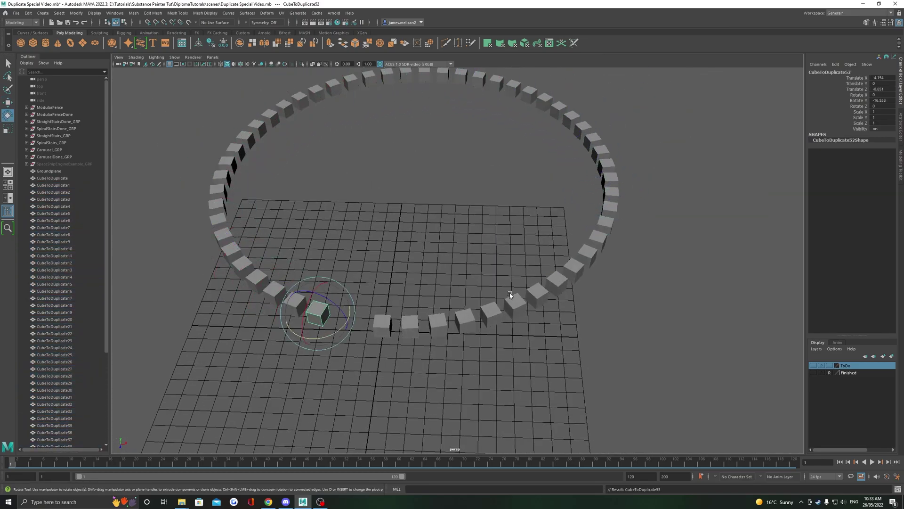
left_click_drag(510, 294, 486, 268, "alt")
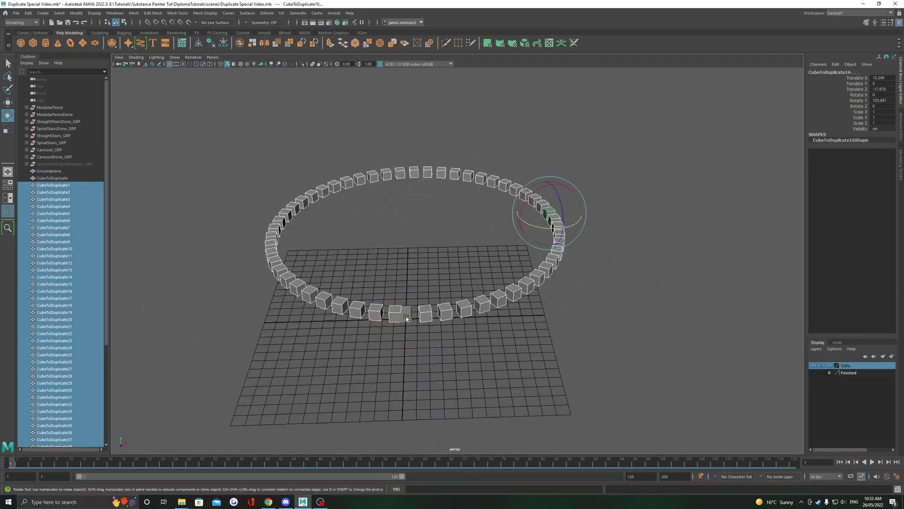
key("Delete")
left_click_drag(450, 362, 442, 312, "alt")
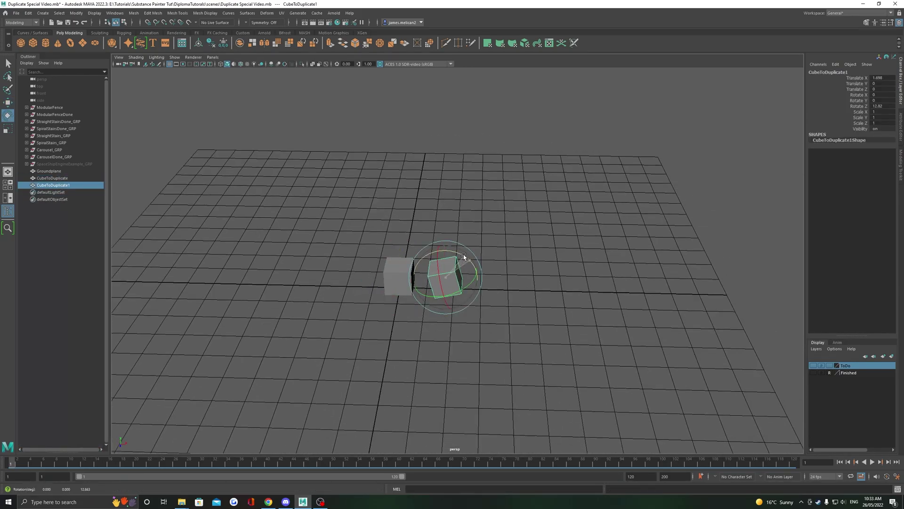
key("shift+d")
key("shift+d")
key("shift+d")
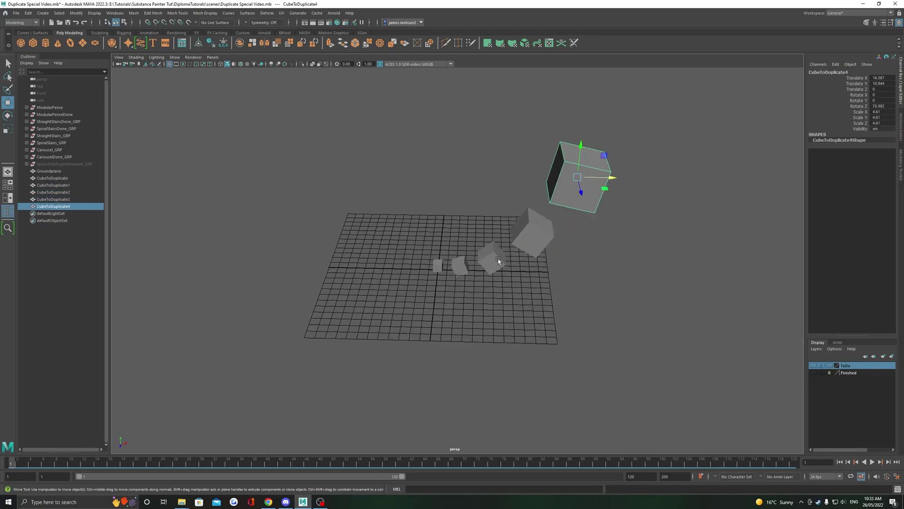
mouse_move(460, 216)
left_mouse_down("alt")
mouse_move(314, 214)
mouse_move(398, 303)
left_mouse_up("alt")
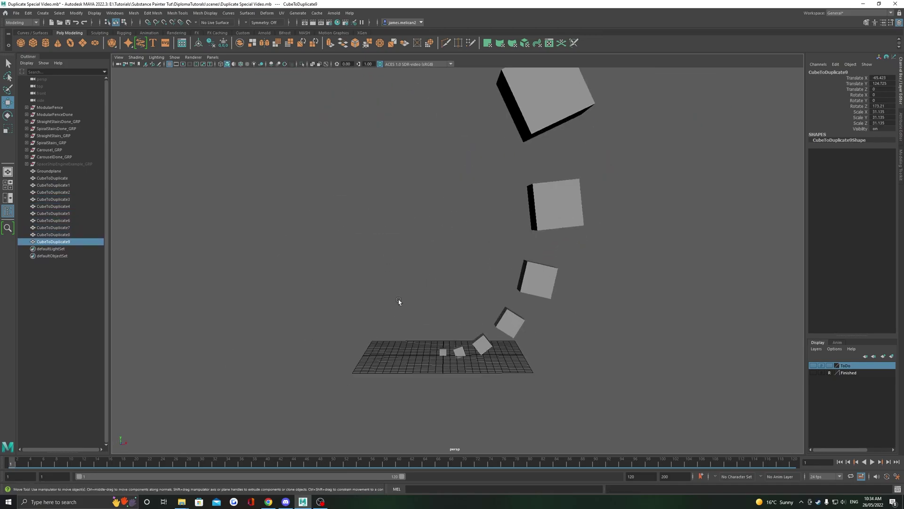
key("Delete")
scroll(410, 373, "up", 5)
scroll(430, 343, "down", 3)
left_click(431, 343)
left_click(386, 273)
key("shift+d")
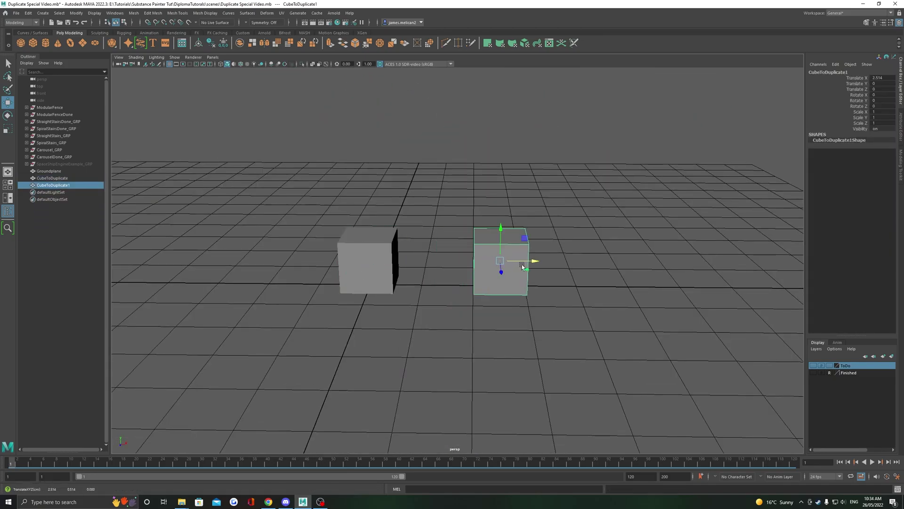
key("shift+d")
key("shift+d")
key("shift+d")
key("shift+d")
key("shift+d")
key("shift+d")
mouse_move(589, 306)
left_mouse_down("alt")
mouse_move(696, 256)
mouse_move(375, 200)
mouse_move(707, 283)
left_mouse_up("alt")
key("Delete")
scroll(416, 318, "up", 5)
left_click_drag(416, 318, 448, 271, "alt")
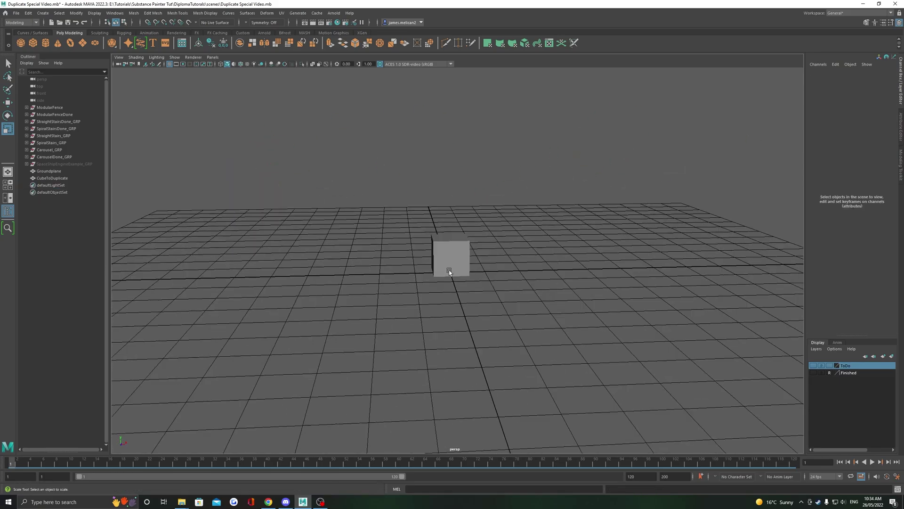
left_click(448, 271)
key("w")
left_click_drag(598, 359, 467, 341, "alt")
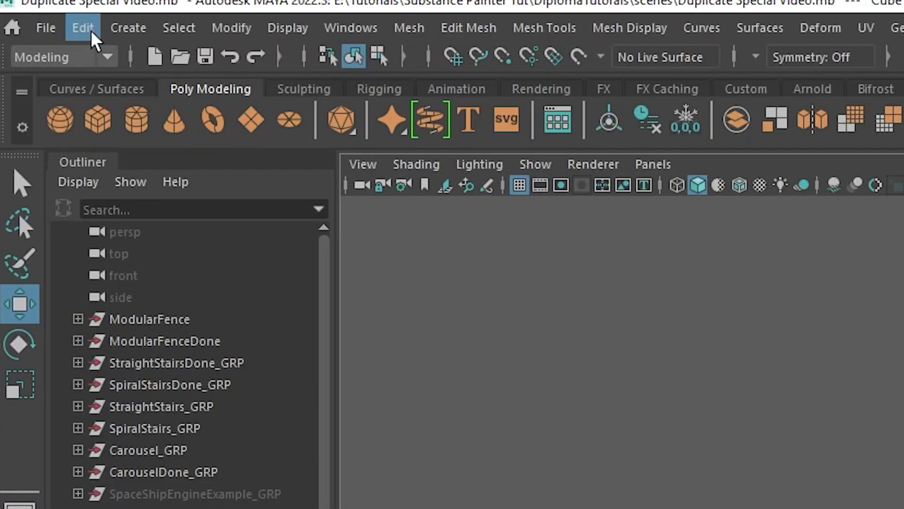
Run Duplicate Special with Translate X 2 and 20 copies, then view the row.
left_click(82, 27)
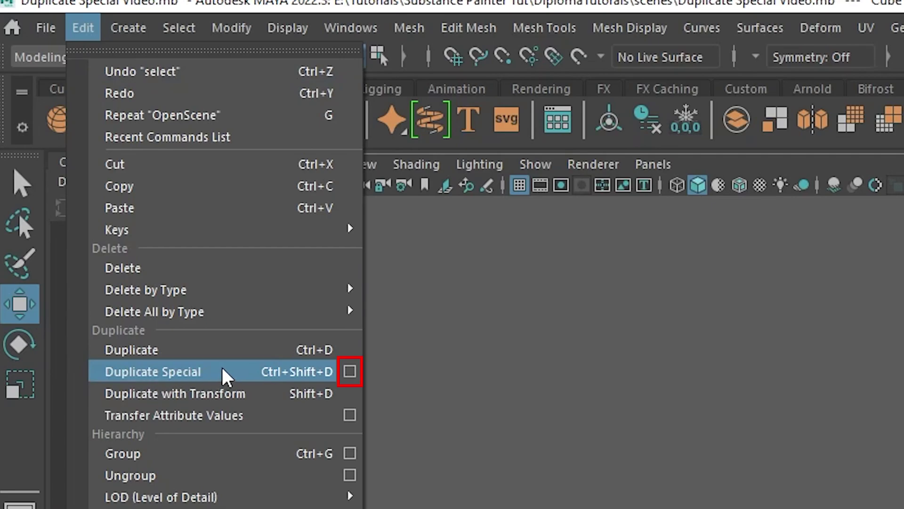
left_click(350, 372)
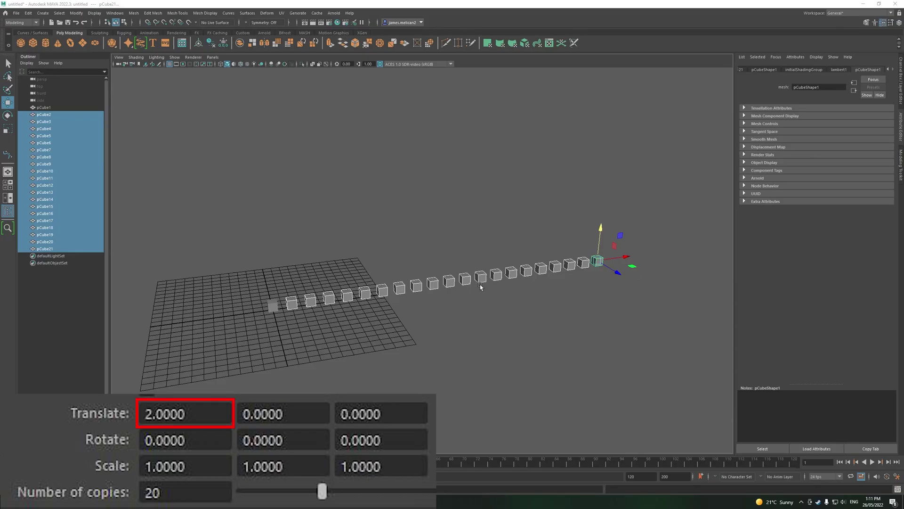
mouse_move(481, 286)
left_mouse_down("alt")
mouse_move(384, 333)
mouse_move(440, 323)
mouse_move(370, 323)
mouse_move(434, 318)
mouse_move(407, 335)
mouse_move(412, 313)
mouse_move(388, 318)
mouse_move(362, 306)
mouse_move(408, 300)
mouse_move(446, 311)
mouse_move(411, 323)
mouse_move(388, 302)
left_mouse_up("alt")
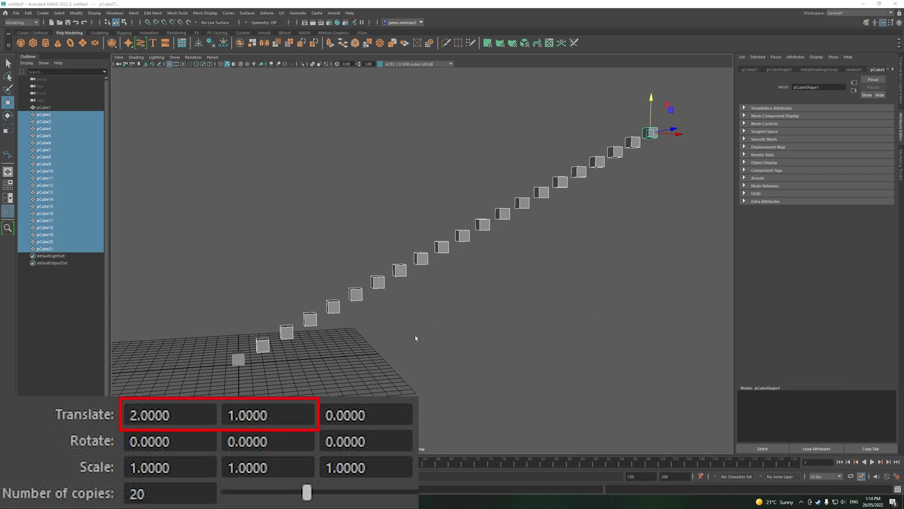
Orbit to inspect Duplicate Special variations: Translate Y 1, Rotate Y/X 15, Scale Y 1.2.
mouse_move(415, 336)
left_mouse_down("alt")
mouse_move(419, 343)
mouse_move(243, 361)
mouse_move(369, 360)
mouse_move(448, 339)
mouse_move(417, 342)
left_mouse_up("alt")
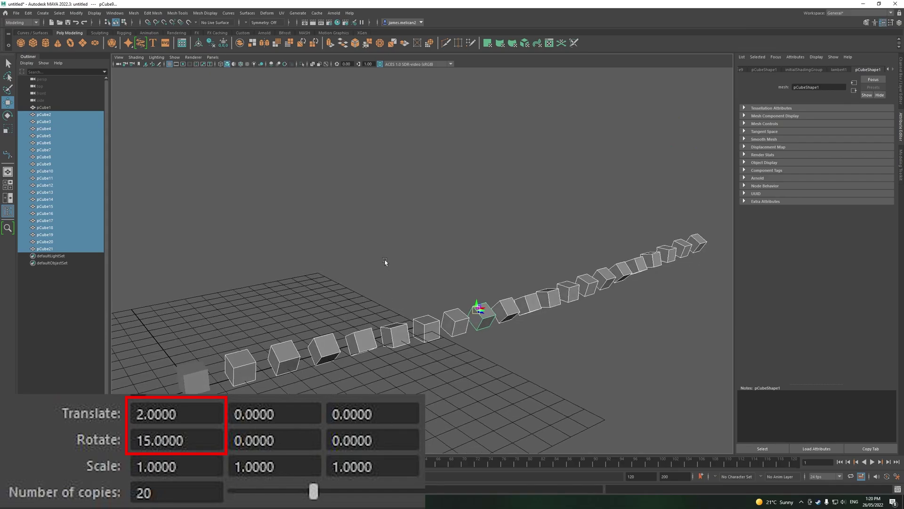
mouse_move(386, 259)
left_mouse_down("alt")
mouse_move(431, 256)
mouse_move(327, 262)
mouse_move(319, 252)
mouse_move(315, 295)
mouse_move(333, 269)
mouse_move(362, 253)
left_mouse_up("alt")
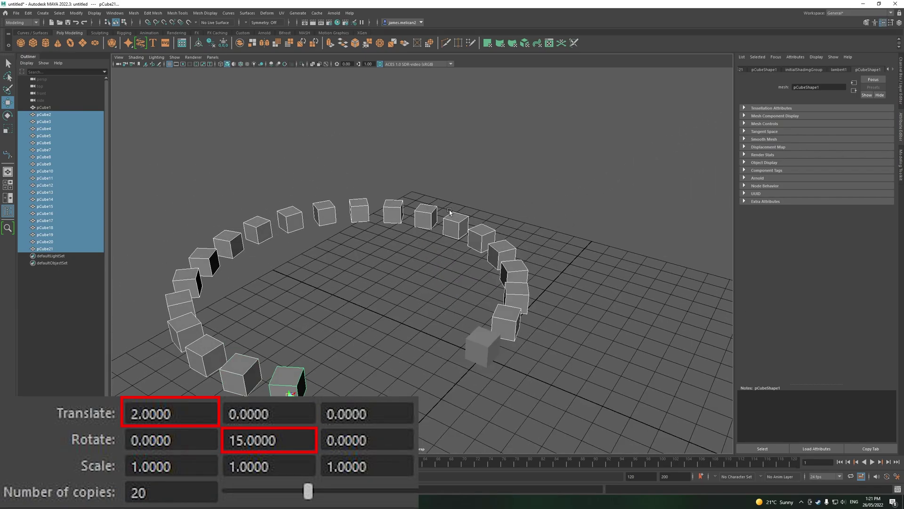
mouse_move(447, 215)
left_mouse_down("alt")
mouse_move(716, 215)
mouse_move(360, 264)
mouse_move(426, 257)
left_mouse_up("alt")
scroll(426, 256, "up", 3)
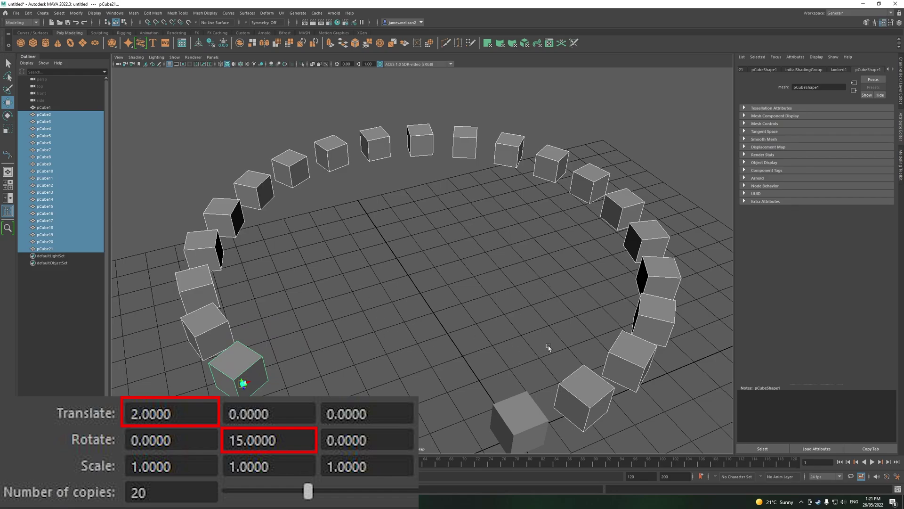
left_click_drag(549, 348, 504, 297, "alt")
mouse_move(445, 297)
left_mouse_down("alt")
mouse_move(582, 308)
mouse_move(728, 290)
mouse_move(551, 285)
mouse_move(664, 282)
mouse_move(445, 269)
mouse_move(536, 268)
mouse_move(504, 291)
left_mouse_up("alt")
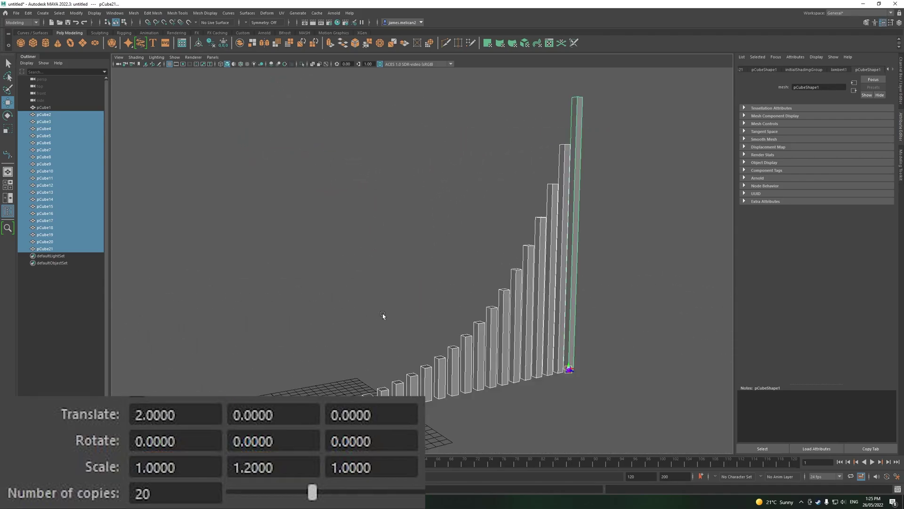
Inspect the cubes scaled by 2, then the new post-and-plank scene.
mouse_move(382, 313)
left_mouse_down("alt")
mouse_move(369, 337)
mouse_move(349, 330)
mouse_move(375, 339)
mouse_move(176, 324)
mouse_move(222, 314)
mouse_move(336, 328)
mouse_move(541, 333)
mouse_move(514, 317)
mouse_move(591, 313)
mouse_move(525, 319)
left_mouse_up("alt")
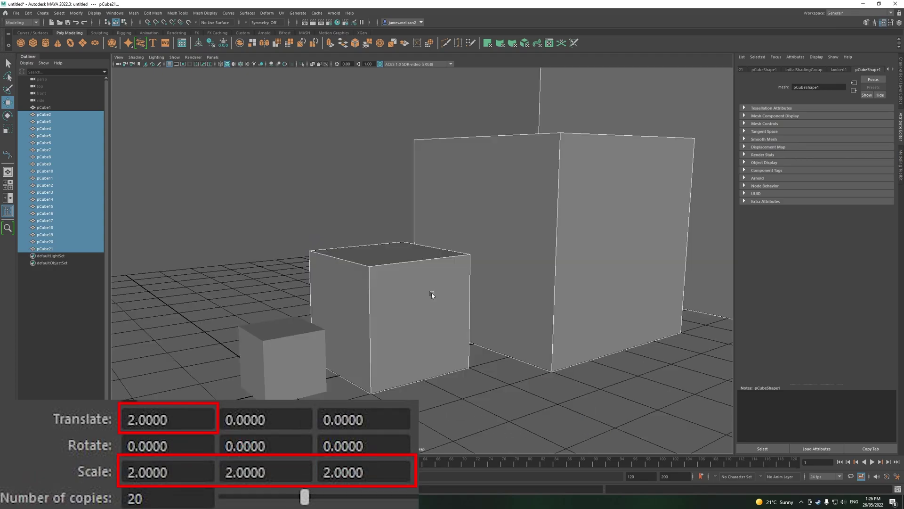
mouse_move(431, 297)
left_mouse_down("alt")
mouse_move(396, 276)
mouse_move(506, 255)
mouse_move(414, 314)
mouse_move(434, 290)
mouse_move(453, 304)
mouse_move(485, 303)
mouse_move(396, 312)
mouse_move(377, 290)
mouse_move(318, 302)
mouse_move(347, 296)
mouse_move(322, 297)
mouse_move(193, 378)
mouse_move(524, 253)
mouse_move(325, 390)
mouse_move(408, 252)
mouse_move(431, 256)
left_mouse_up("alt")
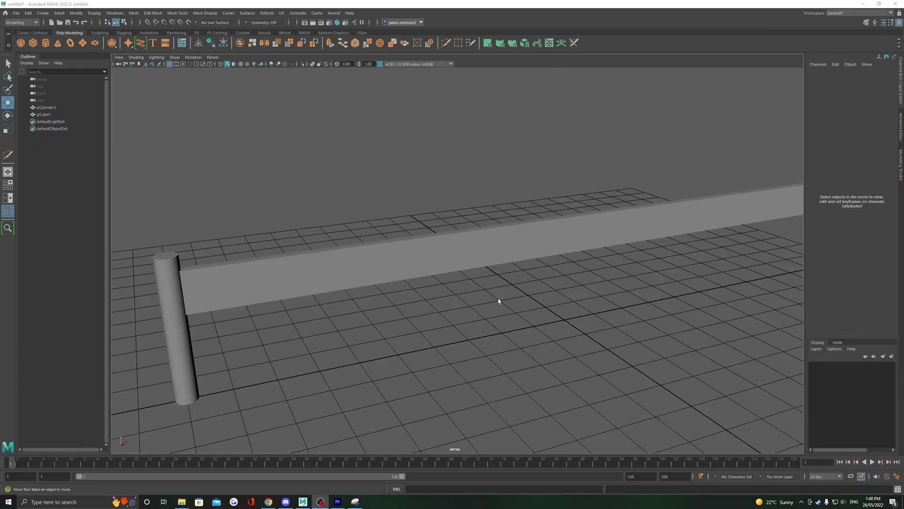
mouse_move(499, 299)
left_mouse_down("alt")
mouse_move(535, 319)
mouse_move(438, 335)
mouse_move(501, 333)
mouse_move(413, 335)
mouse_move(478, 333)
mouse_move(397, 299)
mouse_move(406, 268)
left_mouse_up("alt")
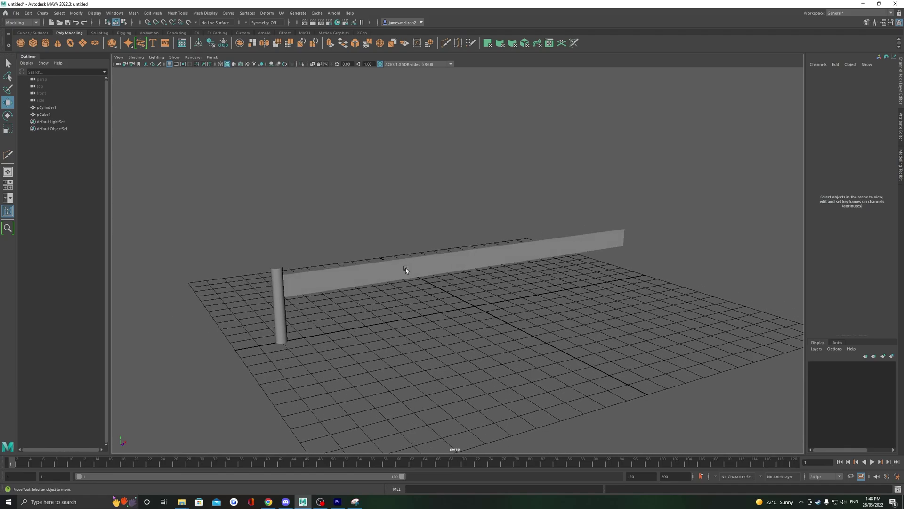
Select the long plank pCube1, orbiting to frame it beside the post.
left_click(421, 273)
mouse_move(295, 313)
left_mouse_down("alt")
mouse_move(264, 338)
mouse_move(224, 320)
left_mouse_up("alt")
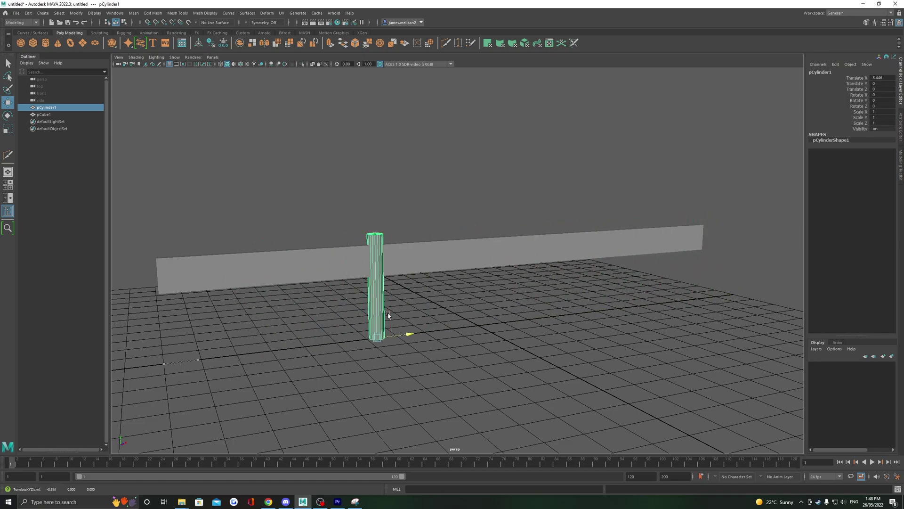
left_click_drag(286, 314, 315, 314, "alt")
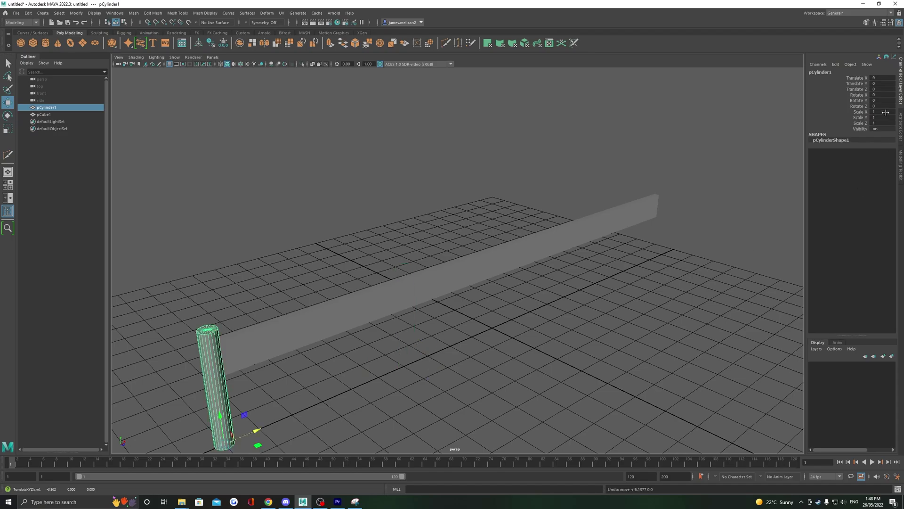
left_click_drag(407, 302, 381, 353, "alt")
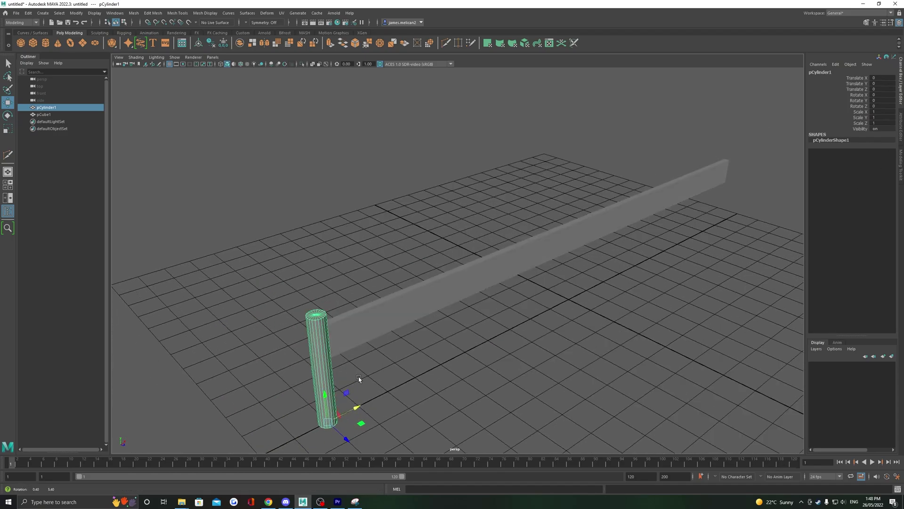
mouse_move(358, 377)
left_mouse_down("alt")
mouse_move(384, 358)
mouse_move(360, 358)
mouse_move(347, 281)
left_mouse_up("alt")
left_click(347, 281)
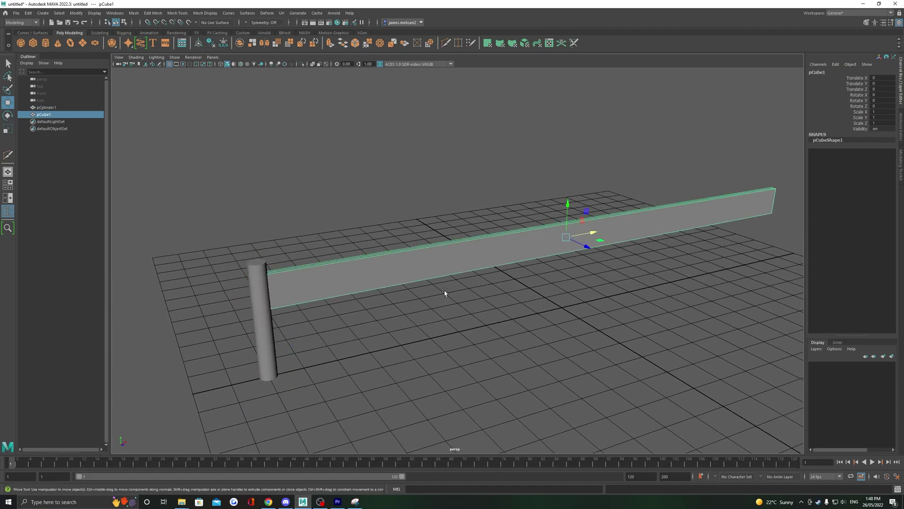
mouse_move(537, 303)
left_mouse_down("alt")
mouse_move(446, 309)
mouse_move(466, 295)
left_mouse_up("alt")
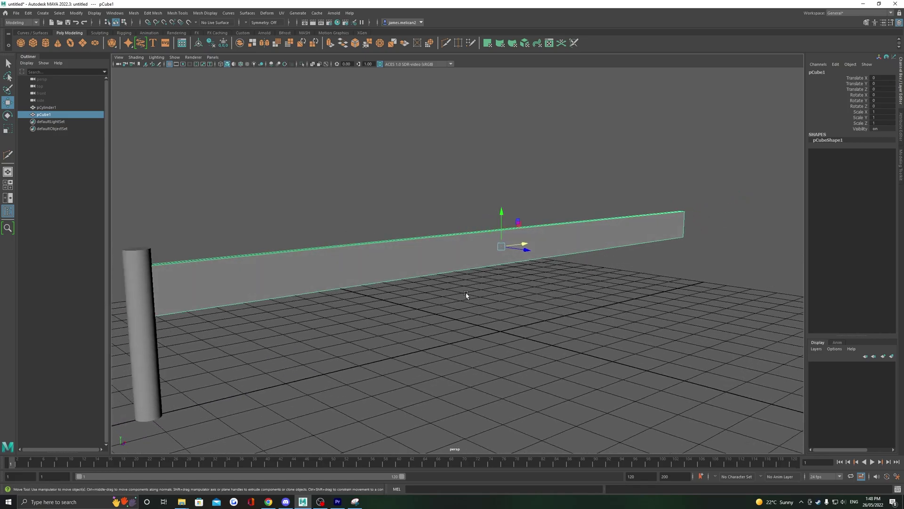
Enter a length of 20 on the plank's manipulator, then select the post cylinder.
key("t")
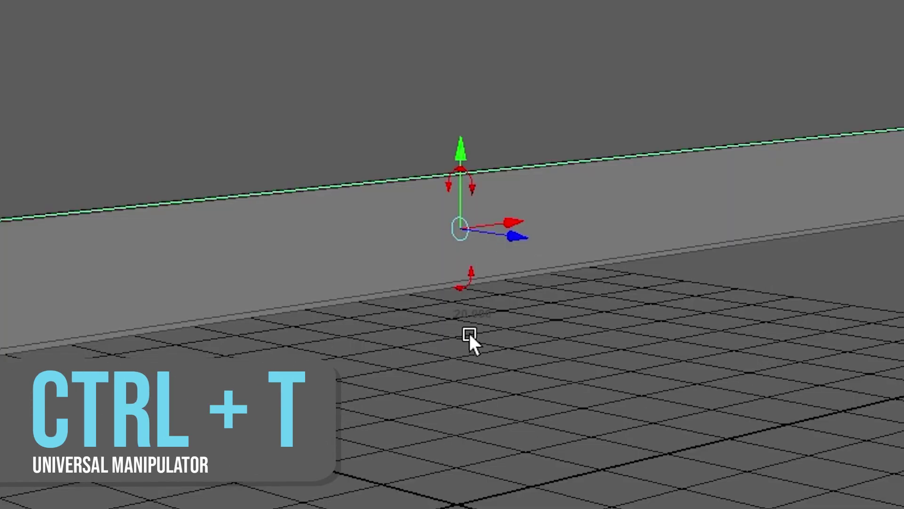
left_click(471, 317)
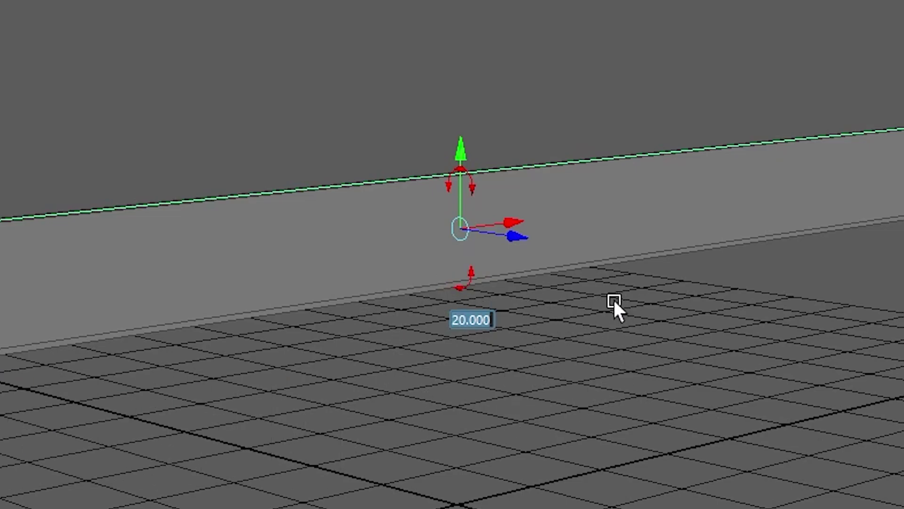
key("Return")
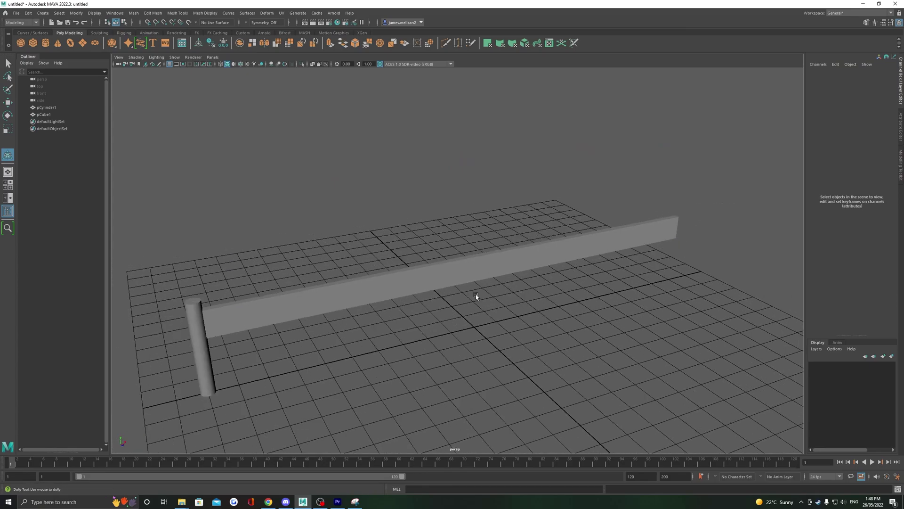
middle_click_drag(477, 297, 454, 309, "alt")
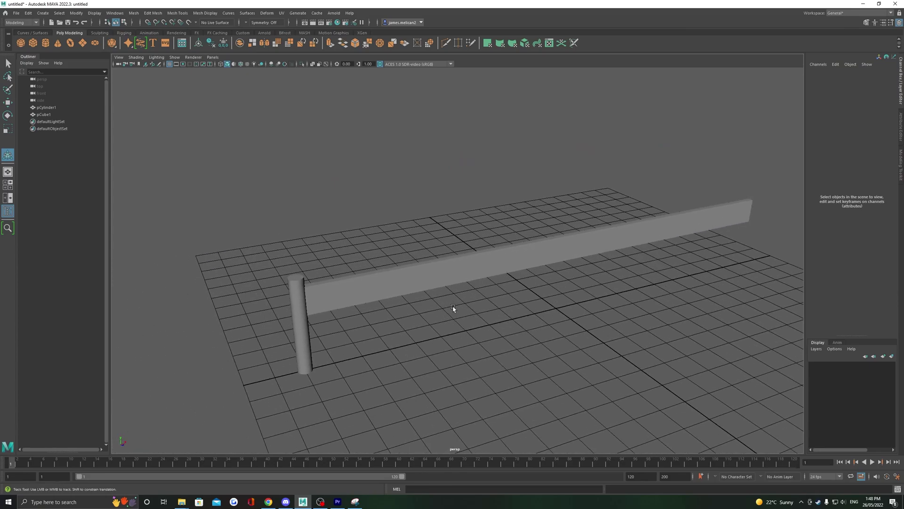
left_click(303, 342)
Make nine post copies spaced 2 units apart along the plank.
key("w")
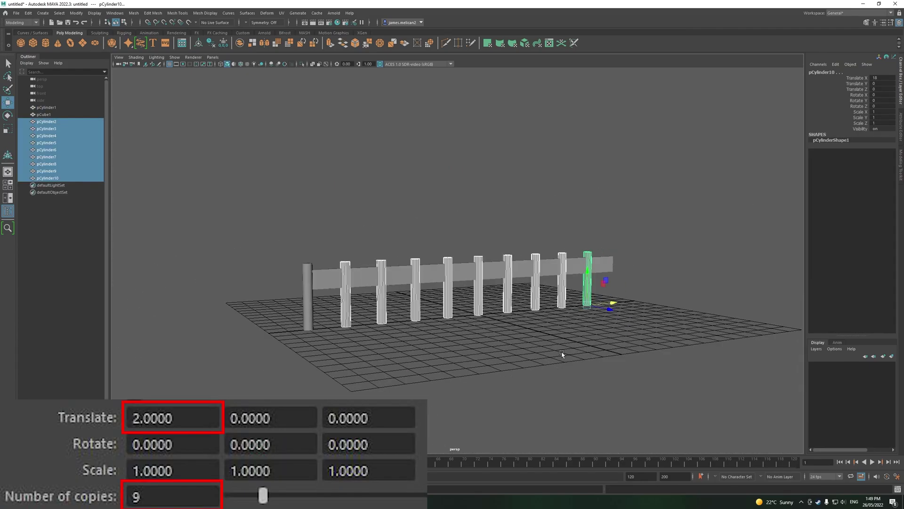
mouse_move(562, 358)
left_mouse_down("alt")
mouse_move(521, 347)
mouse_move(601, 346)
left_mouse_up("alt")
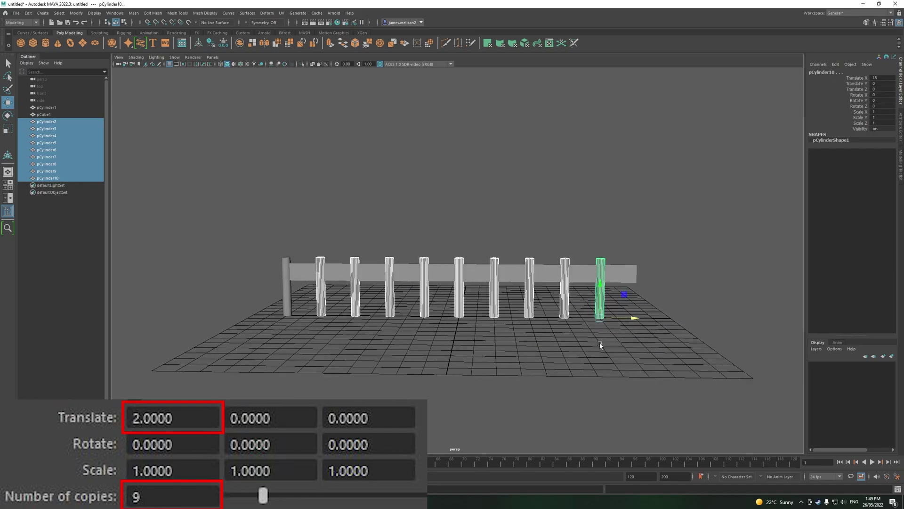
left_click(550, 316)
mouse_move(549, 316)
left_mouse_down("alt")
mouse_move(580, 317)
mouse_move(509, 308)
mouse_move(462, 323)
left_mouse_up("alt")
Combine all the posts and the plank into one fence mesh.
left_click_drag(188, 204, 731, 410)
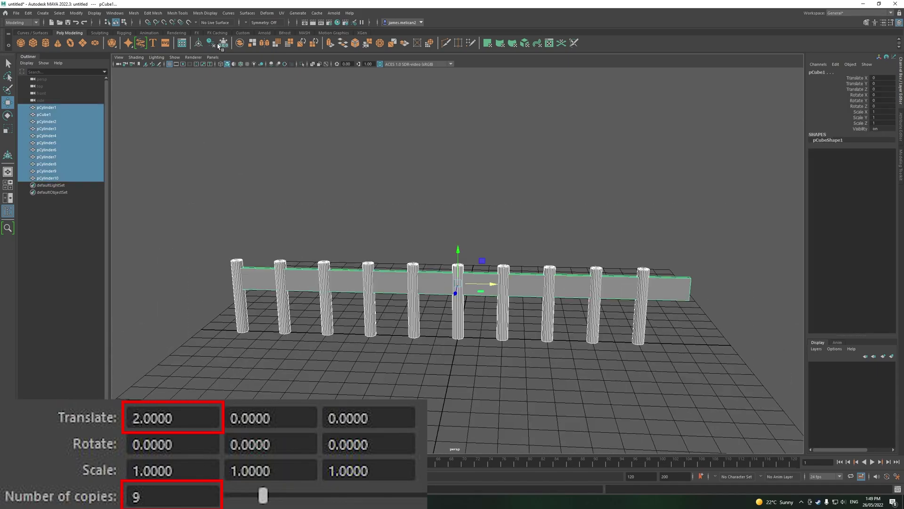
left_click(241, 43)
scroll(358, 248, "down", 2)
mouse_move(498, 317)
left_mouse_down("alt")
mouse_move(430, 326)
mouse_move(413, 314)
mouse_move(388, 319)
left_mouse_up("alt")
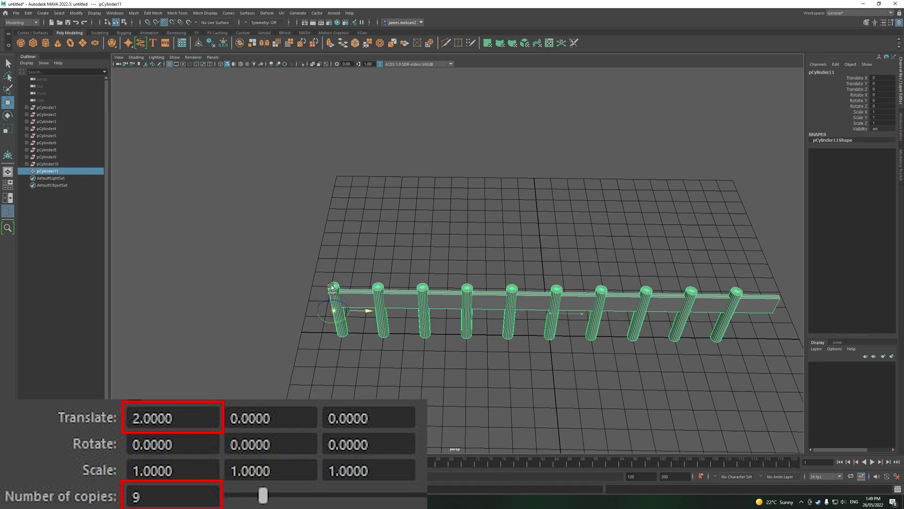
Duplicate the fence and move the copy to the grey fence's end.
middle_click_drag(467, 306, 357, 301, "alt")
key("ctrl+d")
mouse_move(217, 305)
left_mouse_down()
mouse_move(237, 325)
mouse_move(238, 256)
mouse_move(476, 308)
left_mouse_up()
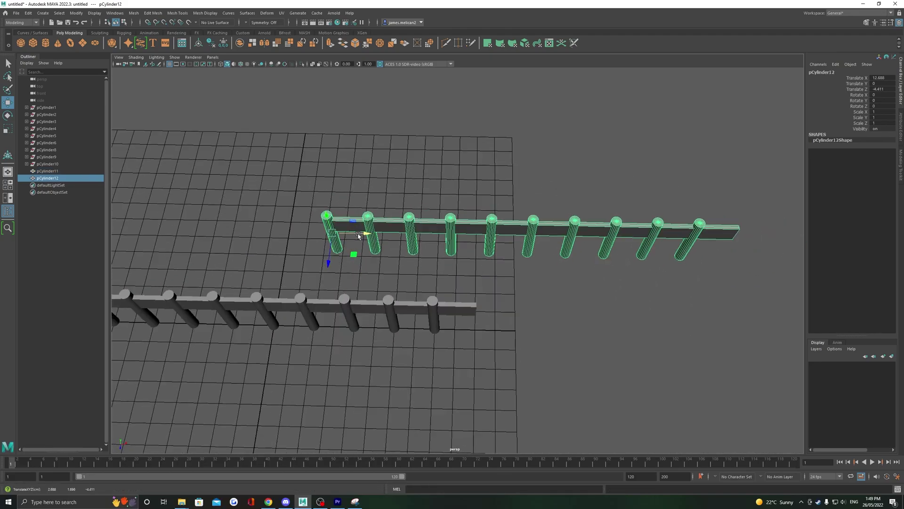
middle_click_drag(476, 307, 483, 329)
key("e")
mouse_move(482, 329)
left_mouse_down()
mouse_move(508, 318)
mouse_move(366, 279)
left_mouse_up()
Add another fence copy at the end, rotated about 61° in Y to turn a corner.
key("ctrl+d")
key("w")
left_click_drag(262, 274, 212, 296, "alt")
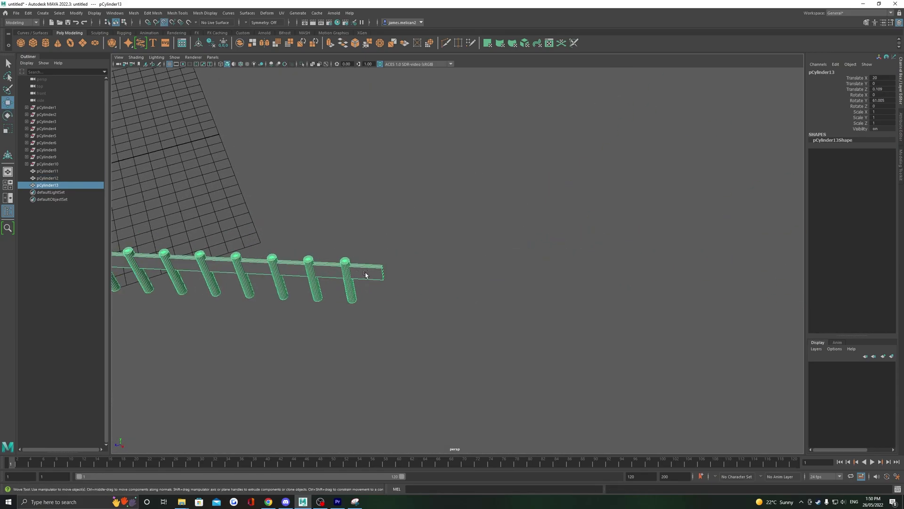
middle_click_drag(212, 297, 322, 201)
middle_click_drag(384, 273, 384, 283)
key("e")
mouse_move(384, 283)
left_mouse_down()
mouse_move(424, 258)
mouse_move(631, 286)
mouse_move(396, 297)
left_mouse_up()
left_click(424, 259)
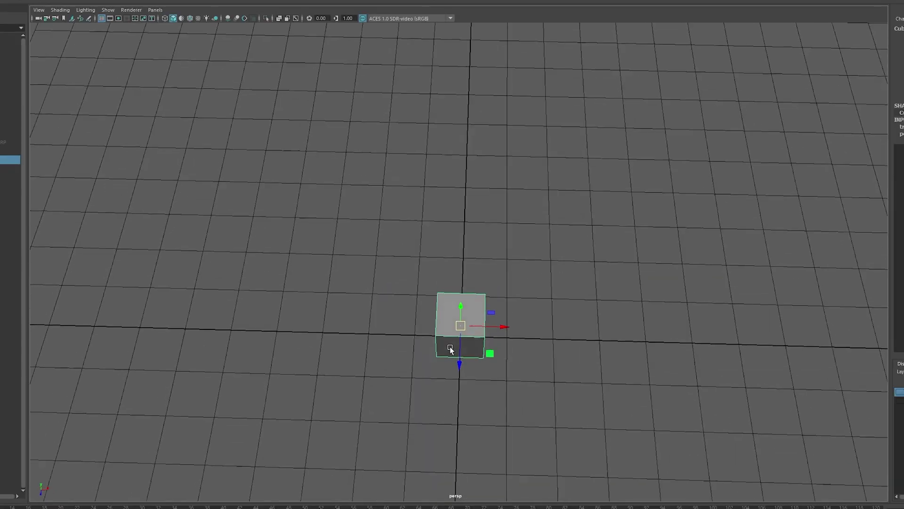
left_click_drag(450, 349, 498, 380, "alt")
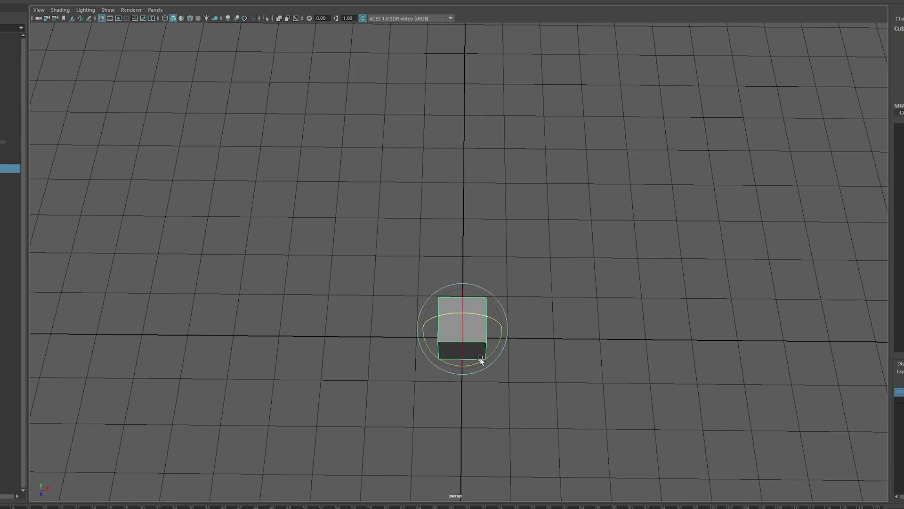
left_click_drag(480, 358, 500, 350)
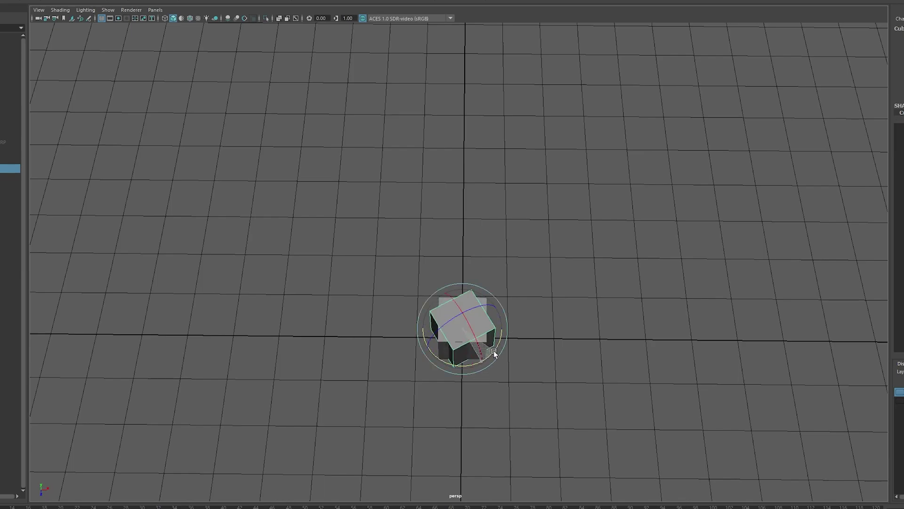
key("shift+d")
key("shift+d")
key("shift+d")
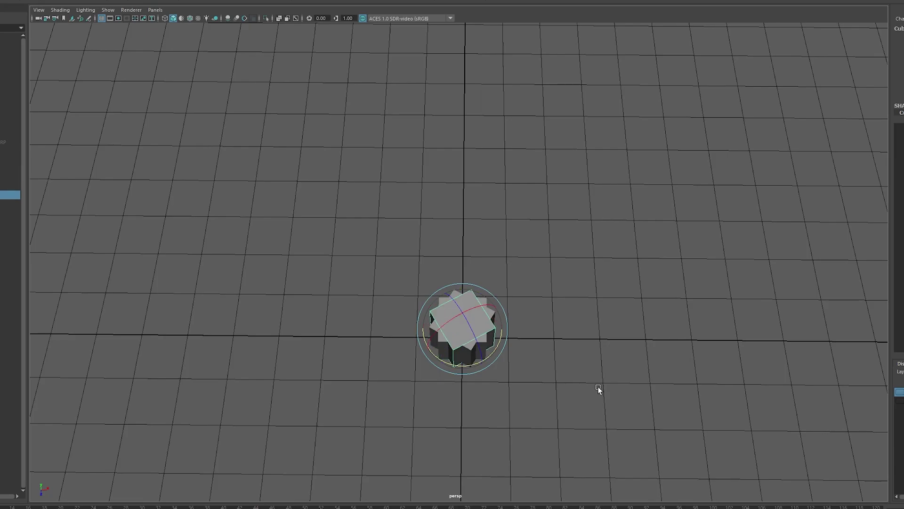
key("shift+d")
key("shift+d")
key("shift+d")
mouse_move(596, 357)
left_mouse_down("alt")
mouse_move(559, 336)
mouse_move(564, 325)
mouse_move(573, 332)
left_mouse_up("alt")
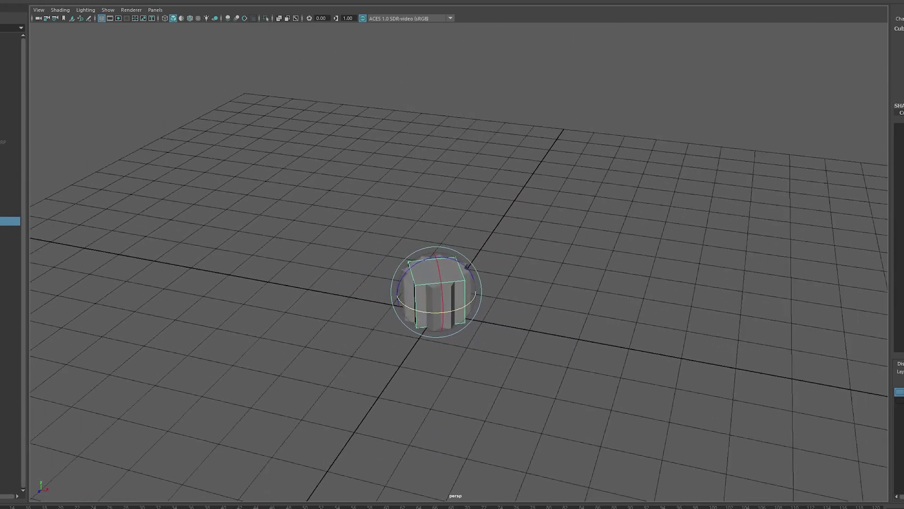
Delete the rotated cube duplicates and select the remaining cube.
key("Delete")
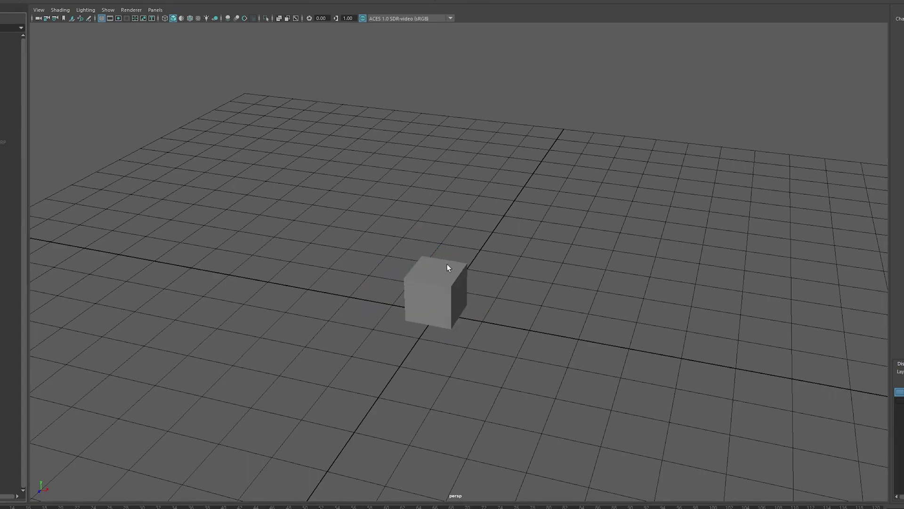
left_click_drag(447, 267, 405, 289, "alt")
left_click(406, 290)
mouse_move(441, 329)
left_mouse_down("alt")
mouse_move(504, 359)
mouse_move(472, 315)
left_mouse_up("alt")
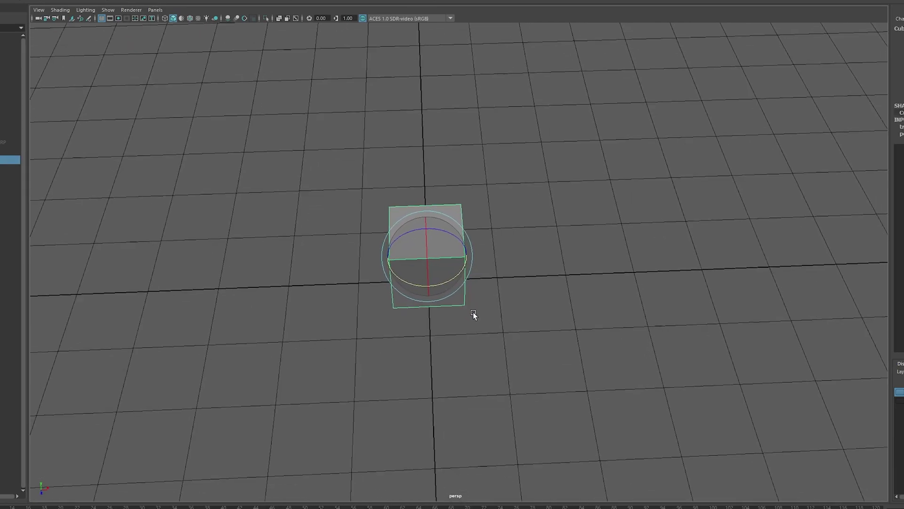
Move the cube right along X and frame it in the view.
key("w")
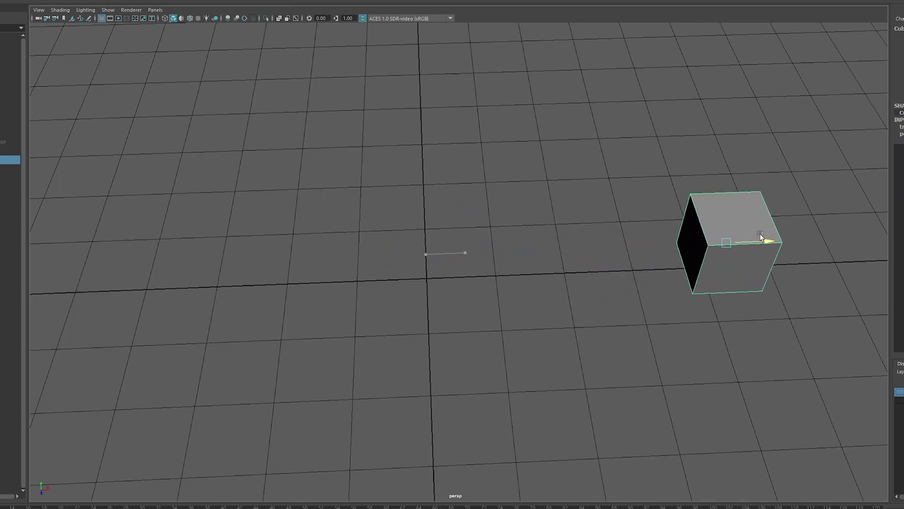
left_click_drag(460, 254, 811, 227)
right_click_drag(811, 226, 759, 236, "alt")
left_click_drag(760, 236, 545, 226, "alt")
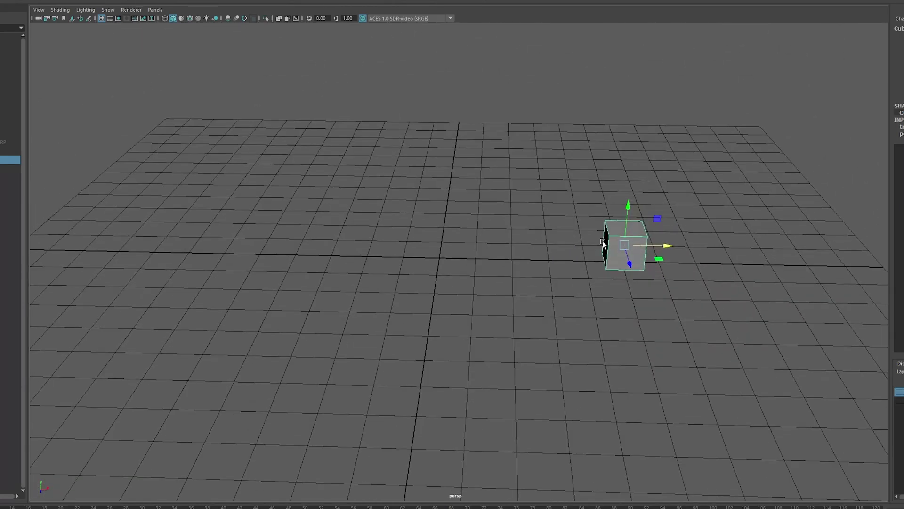
right_click_drag(544, 225, 583, 230, "alt")
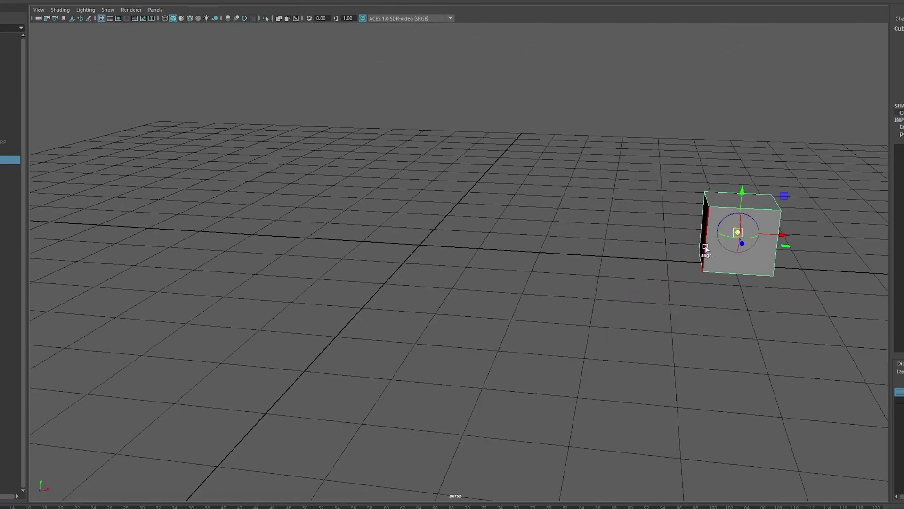
key("f")
right_click_drag(443, 224, 262, 257, "alt")
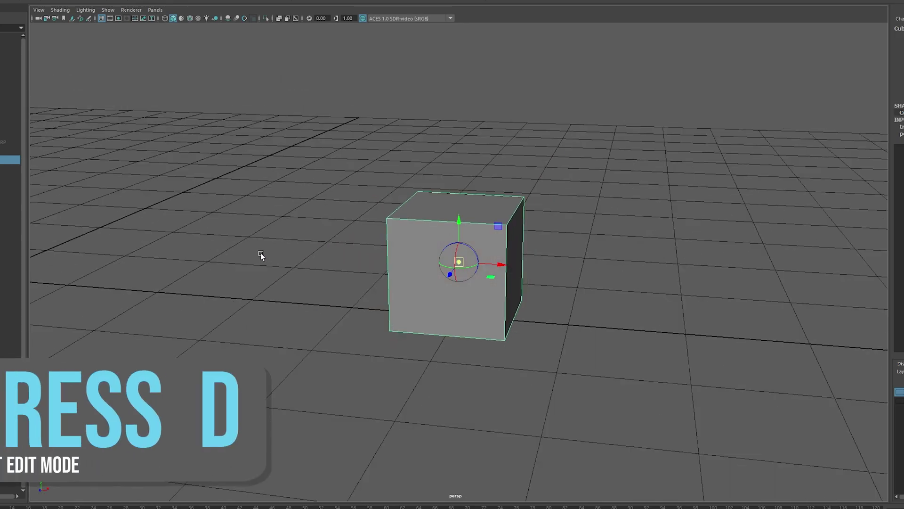
left_click_drag(262, 257, 291, 261, "alt")
middle_click_drag(291, 261, 411, 279, "alt")
left_click_drag(410, 279, 550, 300, "alt")
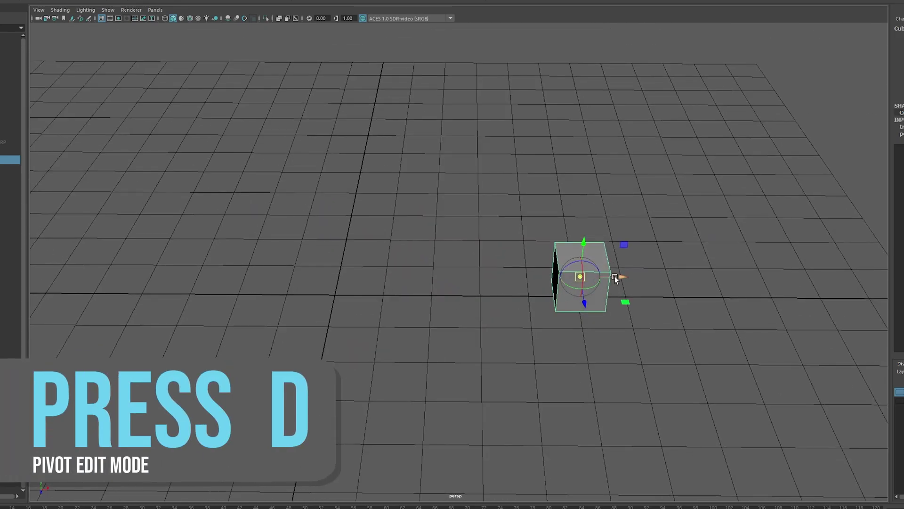
Snap the cube's pivot to the grid centre, swing the cube around it, and duplicate it.
mouse_move(341, 270)
left_mouse_down("alt")
mouse_move(367, 344)
mouse_move(416, 309)
mouse_move(221, 303)
left_mouse_up("alt")
key("e")
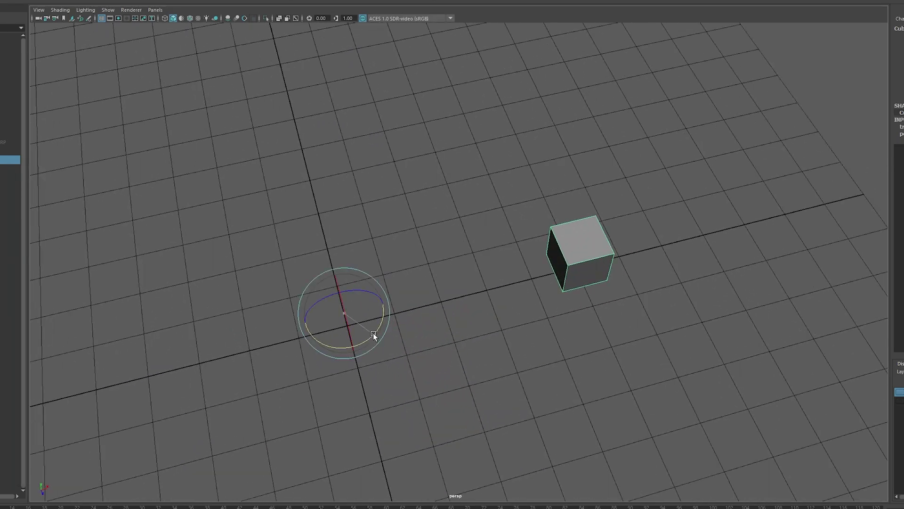
mouse_move(373, 333)
left_mouse_down()
mouse_move(290, 263)
mouse_move(366, 357)
left_mouse_up()
middle_click_drag(365, 357, 488, 250, "alt")
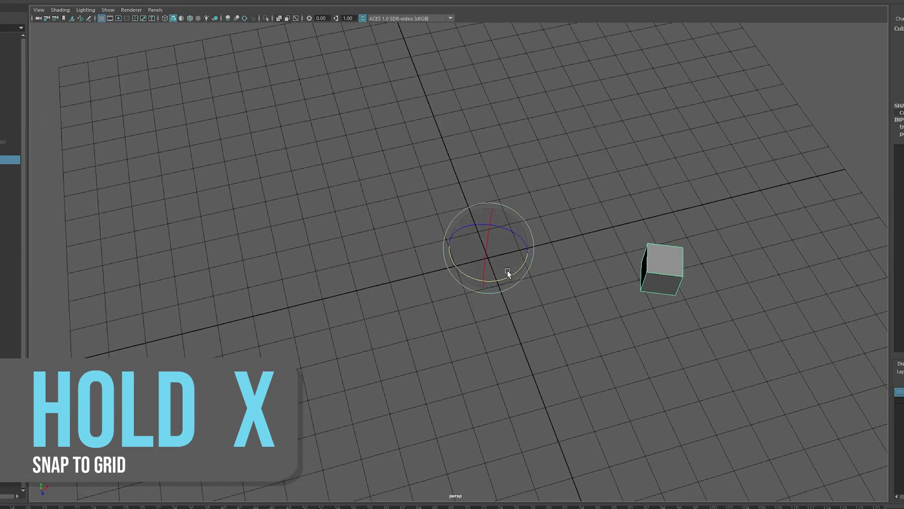
mouse_move(507, 270)
left_mouse_down()
mouse_move(535, 236)
mouse_move(408, 256)
mouse_move(476, 214)
mouse_move(529, 224)
mouse_move(539, 217)
mouse_move(459, 205)
mouse_move(488, 273)
left_mouse_up()
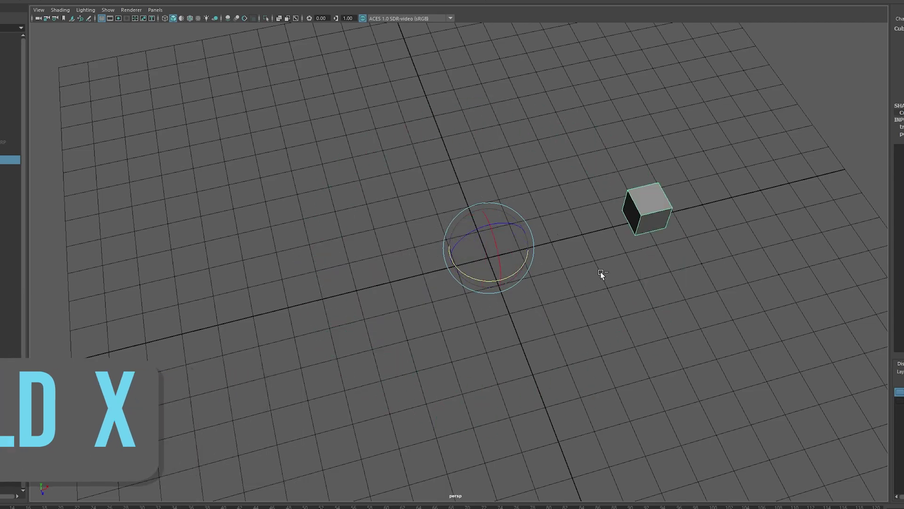
left_click_drag(573, 259, 550, 260, "alt")
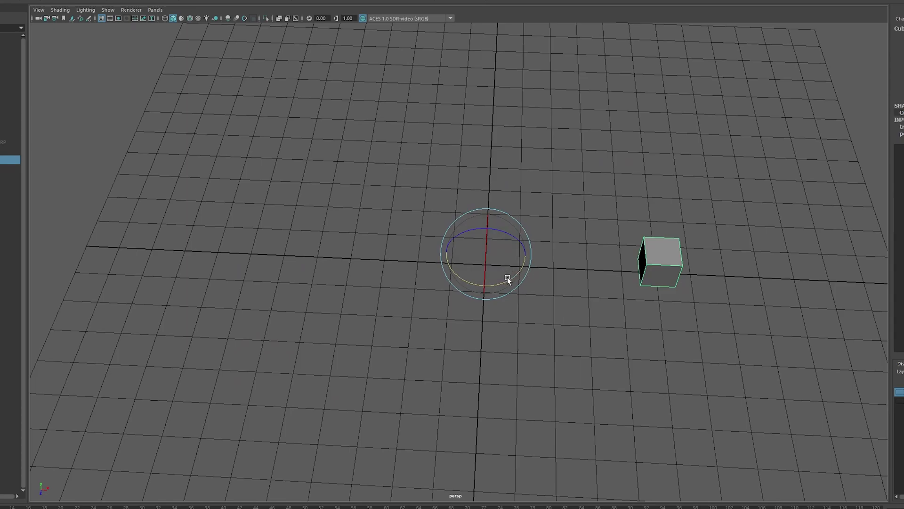
key("ctrl+d")
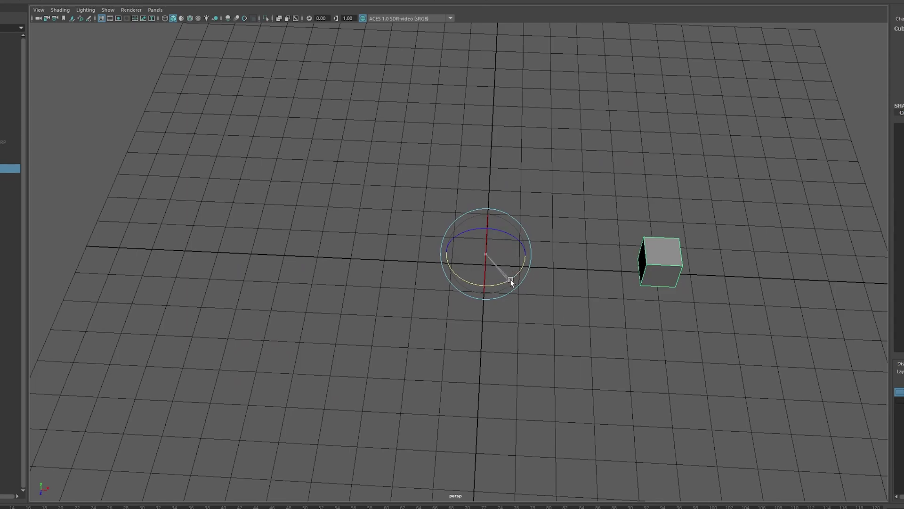
left_click_drag(507, 280, 570, 325)
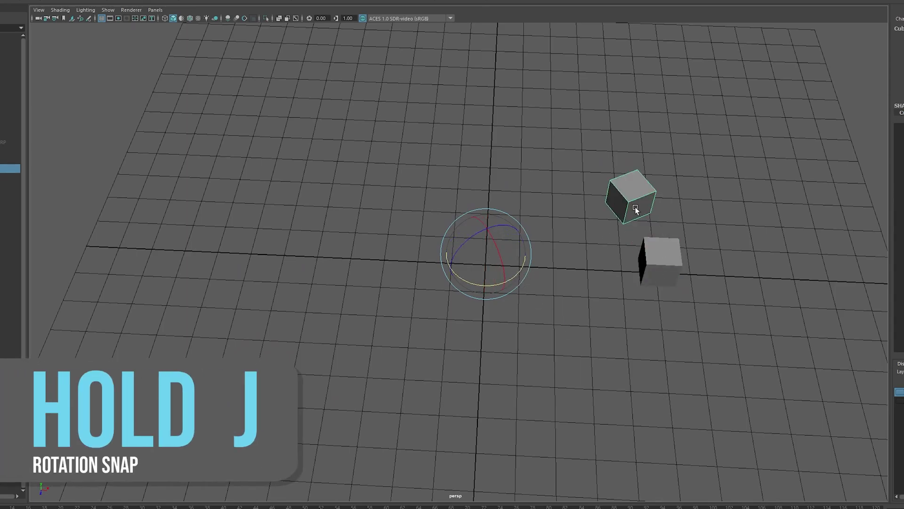
key("shift+d")
key("shift+d")
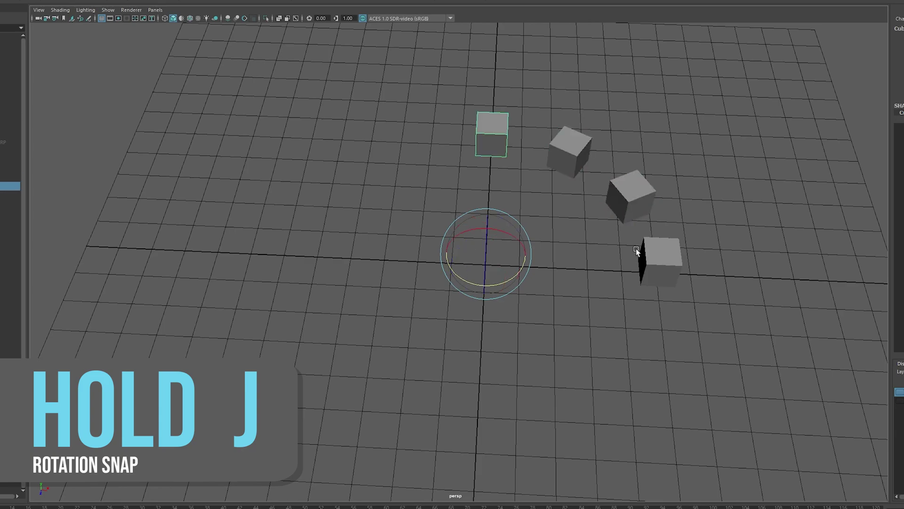
key("shift+d")
key("shift+d")
key("shift+d")
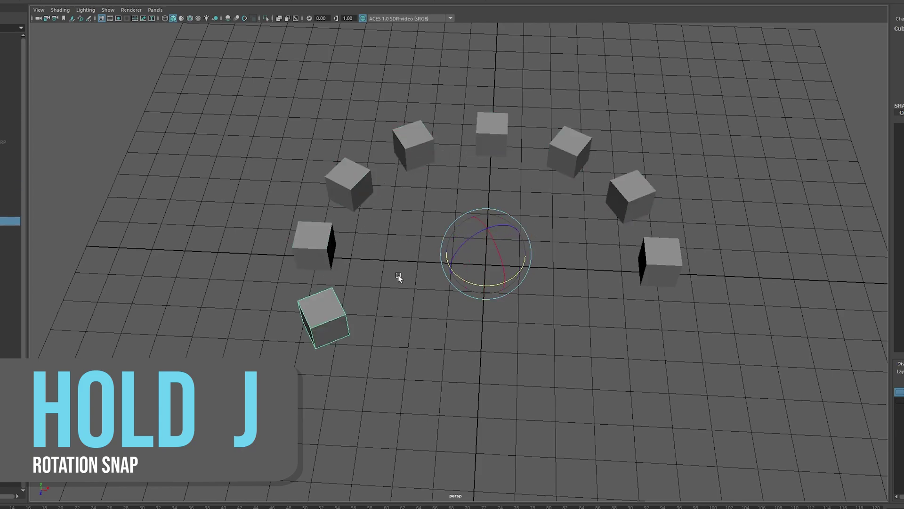
key("shift+d")
key("shift+d")
key("shift+d")
key("shift+d")
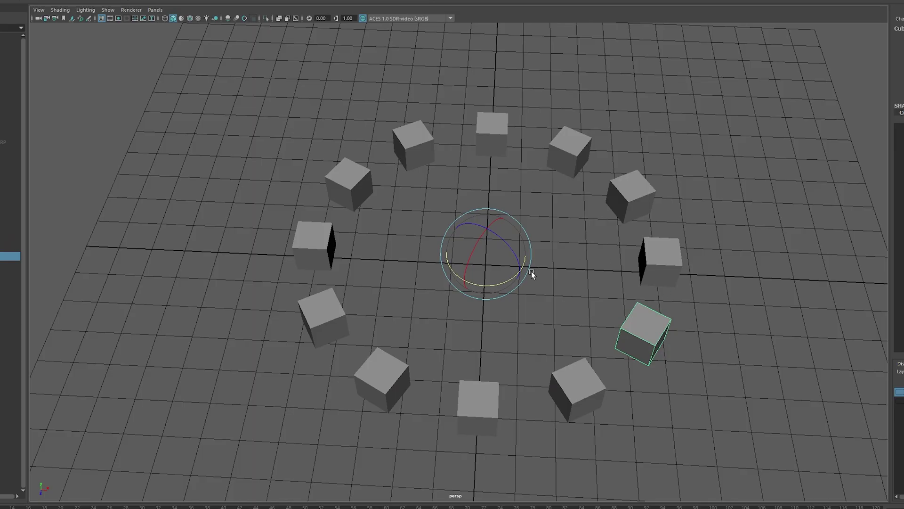
mouse_move(531, 271)
left_mouse_down("alt")
mouse_move(436, 280)
mouse_move(668, 276)
mouse_move(653, 268)
mouse_move(535, 276)
mouse_move(728, 427)
left_mouse_up("alt")
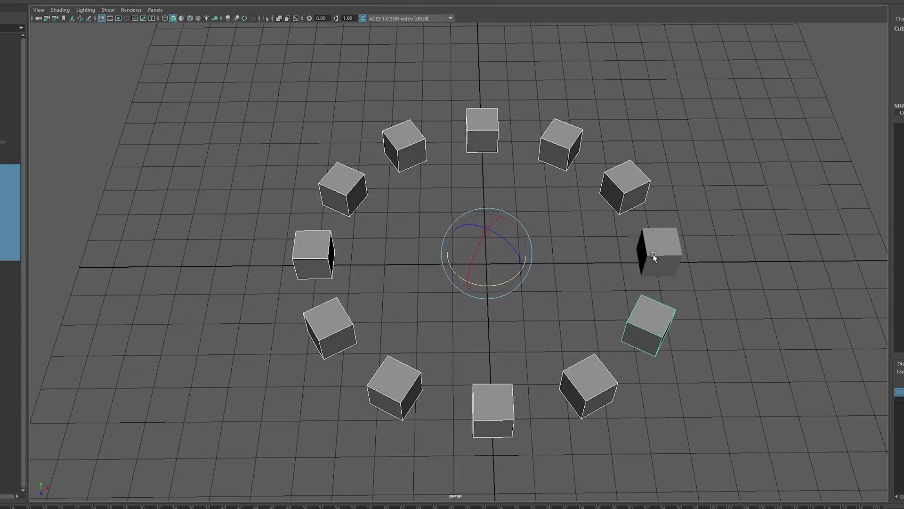
key("Delete")
mouse_move(556, 223)
left_mouse_down()
mouse_move(665, 284)
mouse_move(604, 253)
left_mouse_up()
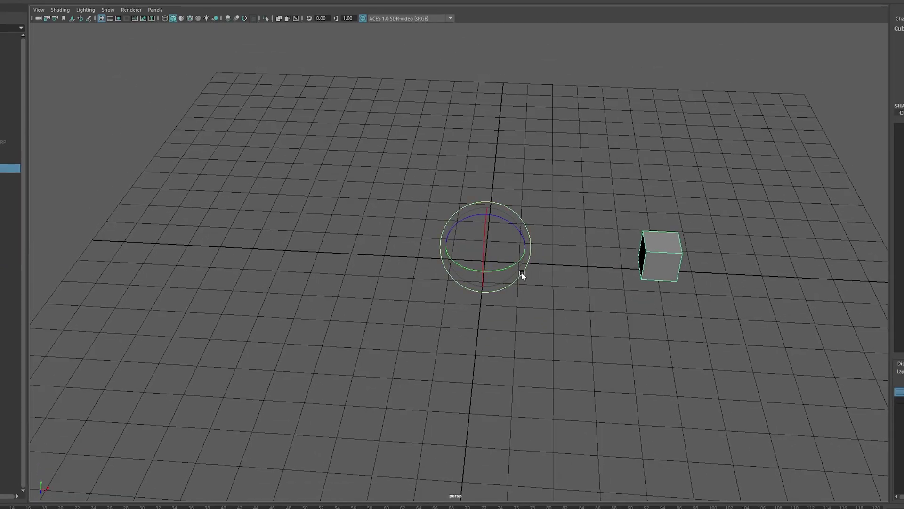
key("shift+d")
key("w")
left_click_drag(486, 240, 489, 188)
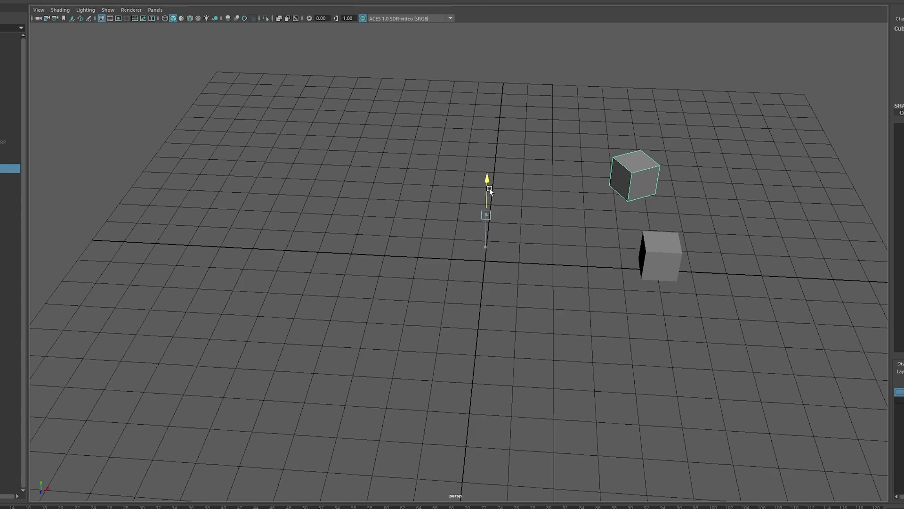
key("shift+d")
scroll(538, 243, "down", 5)
key("shift+d")
key("shift+d")
key("shift+d")
key("shift+d")
key("shift+d")
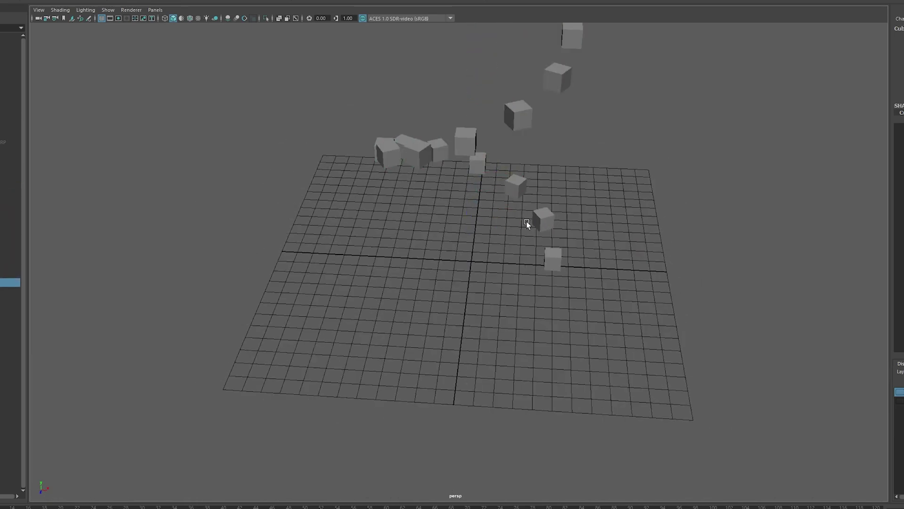
scroll(526, 221, "down", 3)
key("shift+d")
key("shift+d")
key("shift+d")
key("shift+d")
key("shift+d")
key("shift+d")
key("shift+d")
key("shift+d")
mouse_move(509, 210)
left_mouse_down("alt")
mouse_move(472, 271)
mouse_move(520, 292)
left_mouse_up("alt")
left_click_drag(308, 139, 511, 399)
key("Delete")
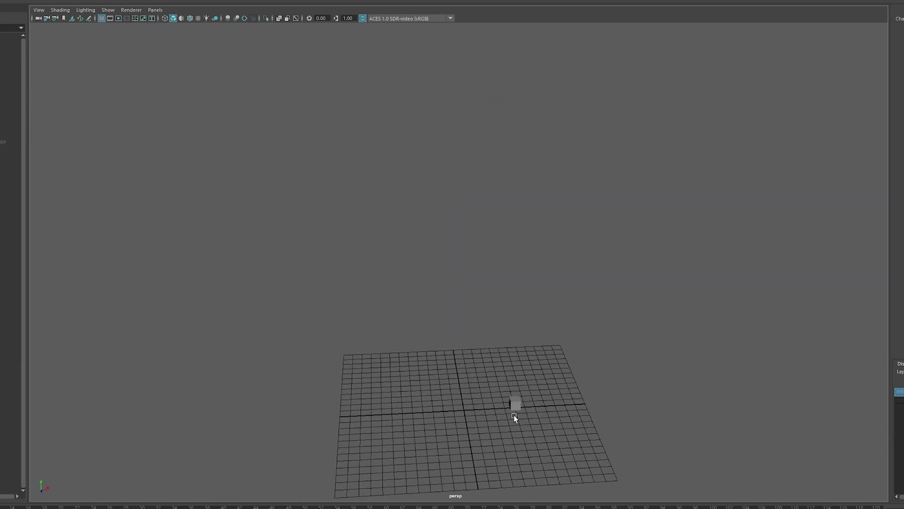
scroll(344, 334, "up", 2)
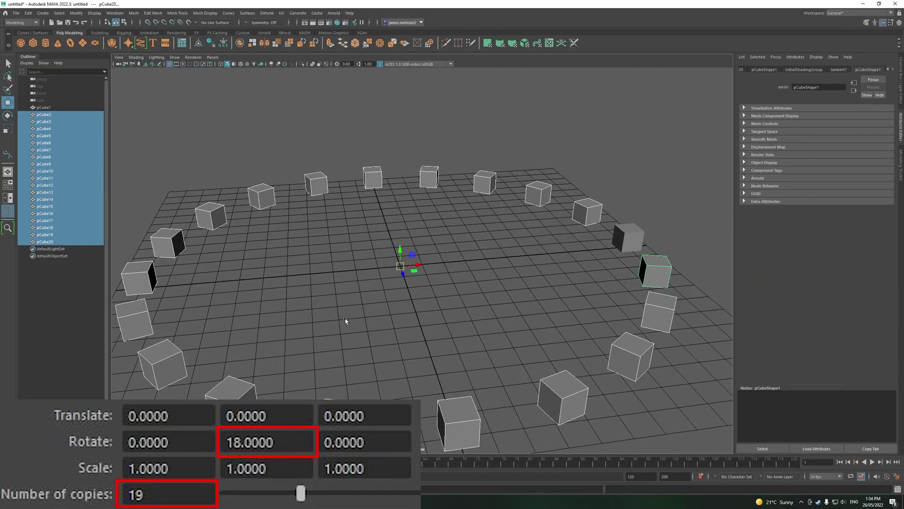
Orbit to inspect the Duplicate Special cube ring and spiral.
mouse_move(345, 320)
left_mouse_down("alt")
mouse_move(705, 318)
mouse_move(704, 327)
left_mouse_up("alt")
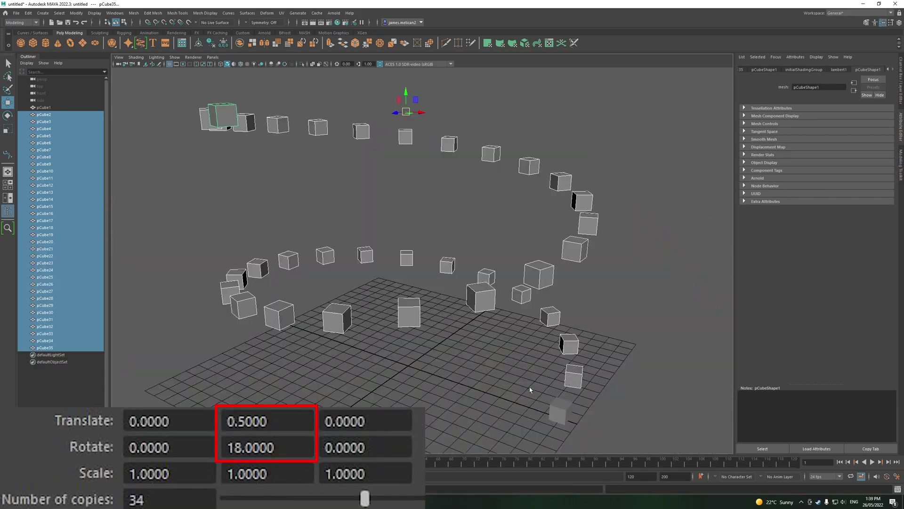
mouse_move(410, 265)
left_mouse_down("alt")
mouse_move(534, 285)
mouse_move(716, 272)
mouse_move(756, 210)
mouse_move(803, 212)
mouse_move(860, 280)
left_mouse_up("alt")
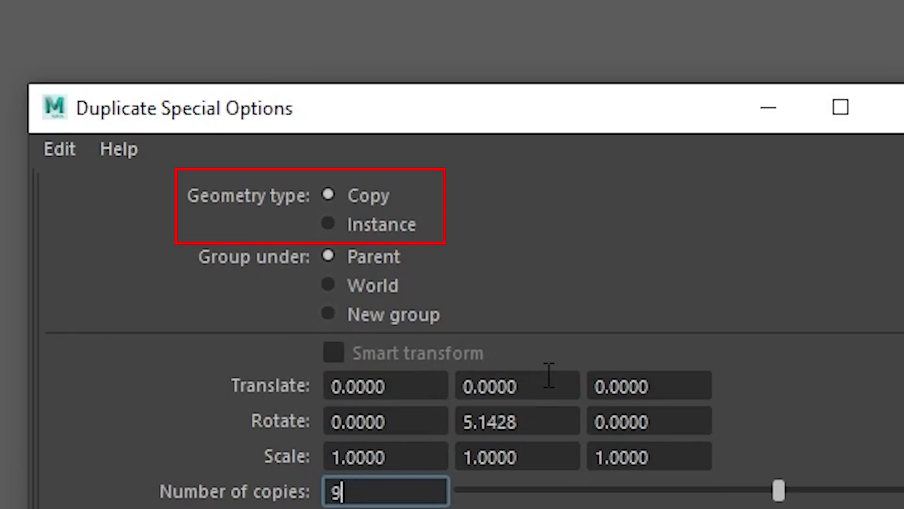
Enter 36 degrees as the Y rotation in Duplicate Special Options.
left_click(559, 412)
type("36")
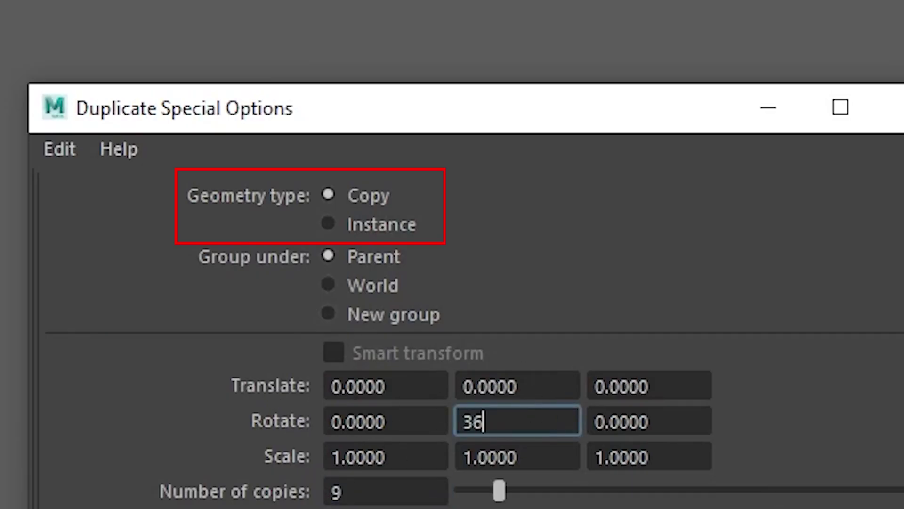
key("Return")
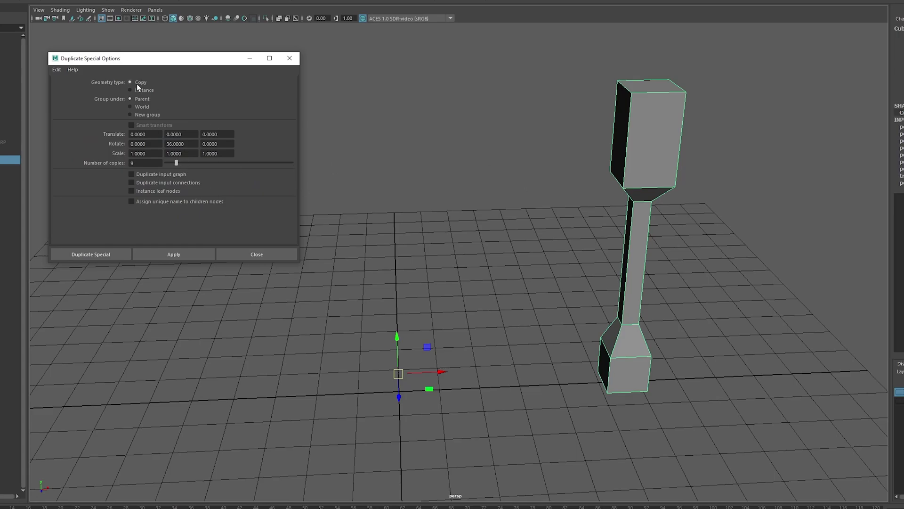
Create the nine rotated post copies and select one post's top face.
left_click(122, 256)
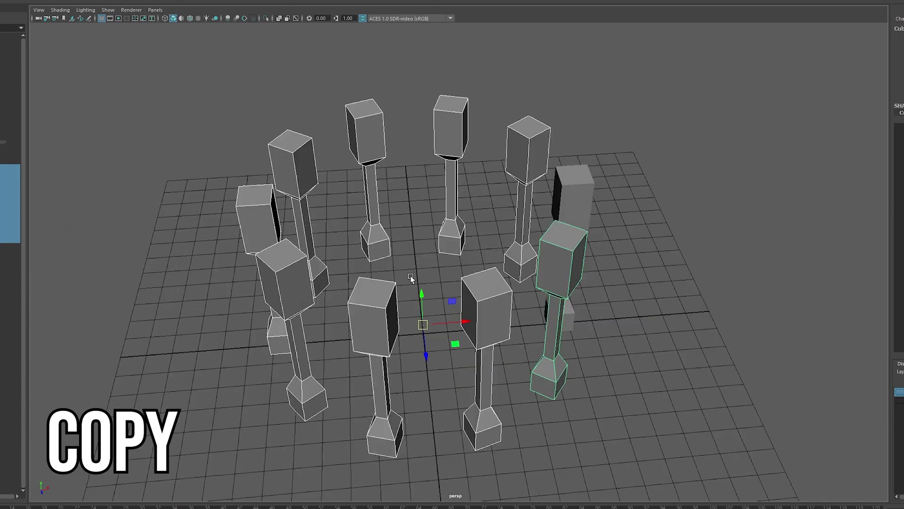
mouse_move(410, 276)
left_mouse_down("alt")
mouse_move(583, 263)
mouse_move(537, 226)
mouse_move(581, 164)
left_mouse_up("alt")
left_click(534, 167)
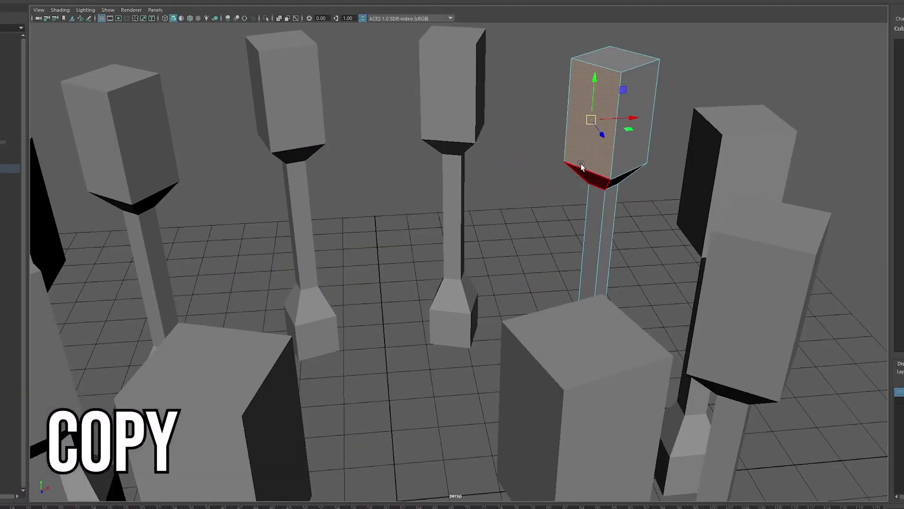
right_click_drag(581, 163, 612, 215, "alt")
Scale the selected post's top face, then return to object selection mode.
mouse_move(612, 216)
left_mouse_down("alt")
mouse_move(673, 269)
mouse_move(722, 260)
mouse_move(650, 214)
mouse_move(542, 97)
left_mouse_up("alt")
key("F8")
right_click_drag(541, 97, 501, 194, "alt")
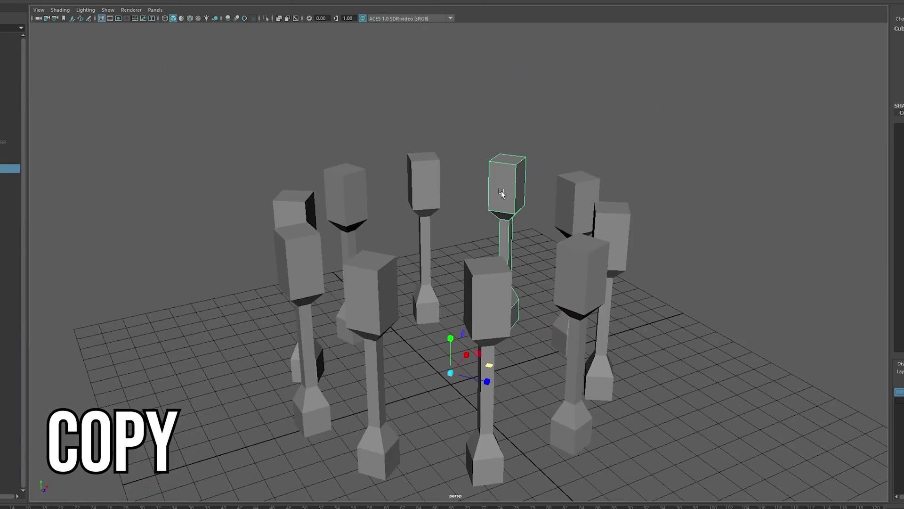
left_click(244, 2)
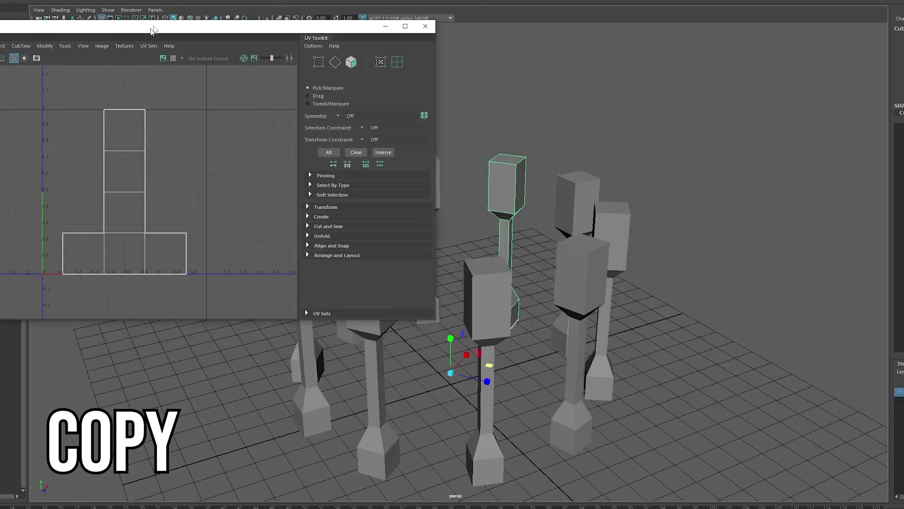
Auto-unwrap one post's UVs, compare another copy's UVs, and close the UV Editor.
left_click_drag(212, 24, 226, 111)
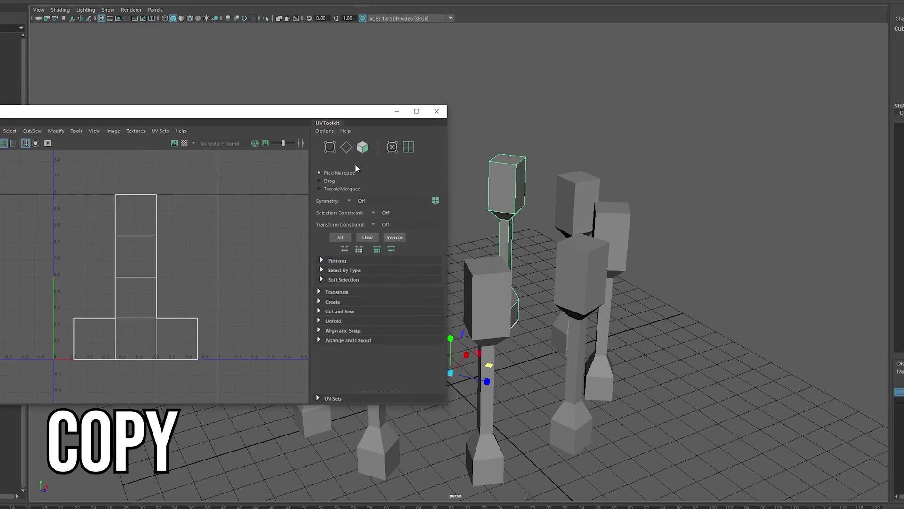
scroll(555, 202, "up", 3)
scroll(563, 205, "up", 3)
left_click(244, 2)
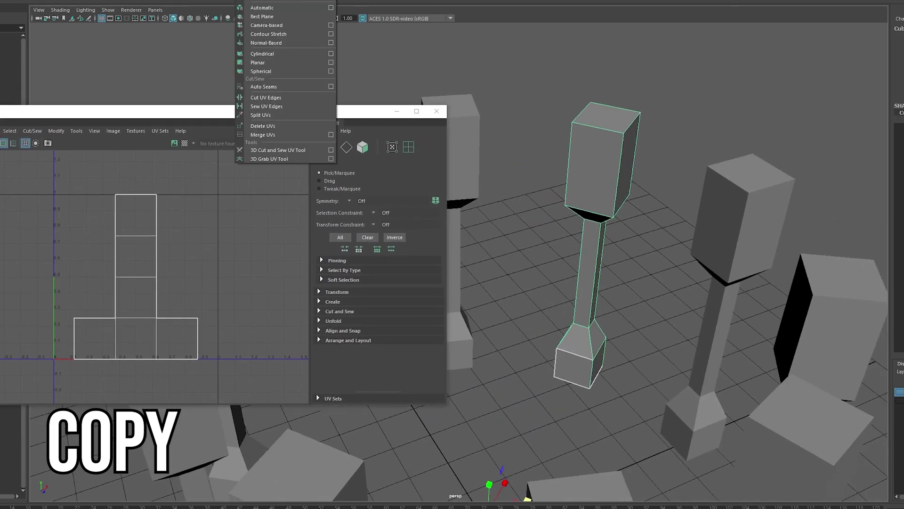
left_click(268, 10)
right_click_drag(582, 175, 650, 139)
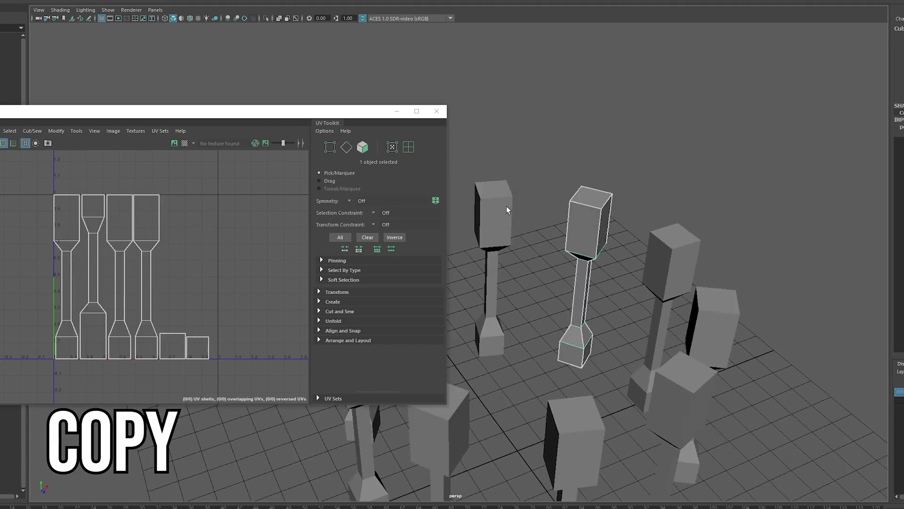
left_click(590, 216)
left_click(436, 113)
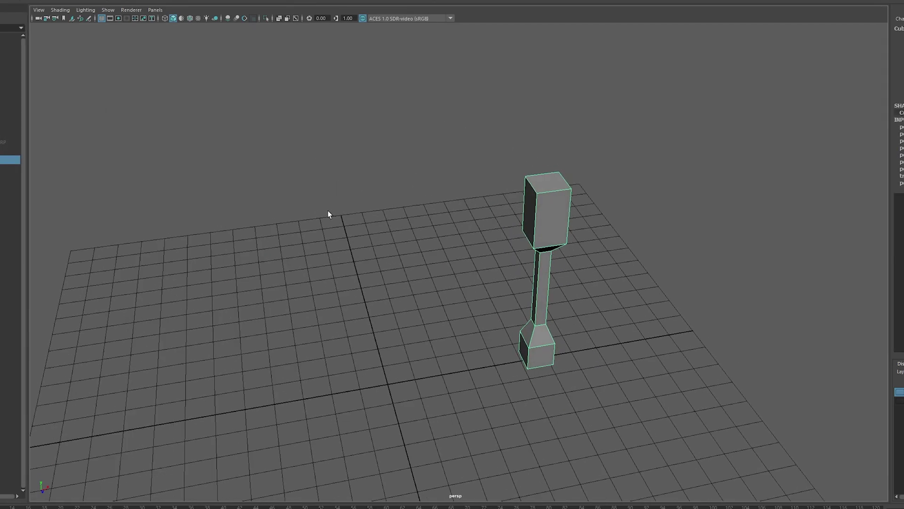
Duplicate the posts as instances via Duplicate Special and select a post's top faces.
left_click(15, 3)
left_click(36, 93)
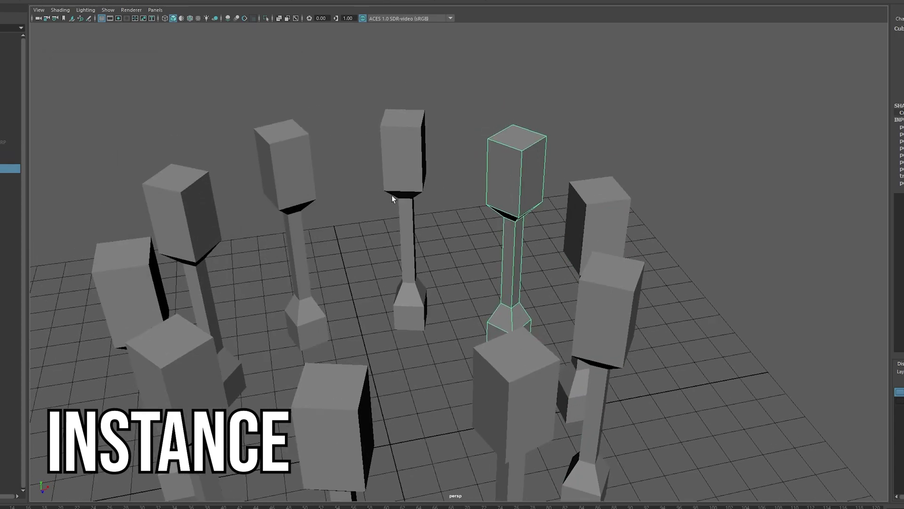
scroll(417, 193, "up", 3)
left_click(311, 173)
mouse_move(323, 72)
left_mouse_down()
mouse_move(431, 212)
mouse_move(378, 139)
mouse_move(545, 165)
mouse_move(481, 198)
left_mouse_up()
Extrude the top faces upward so every instanced post gets a taller top.
right_click_drag(363, 269, 391, 309, "shift")
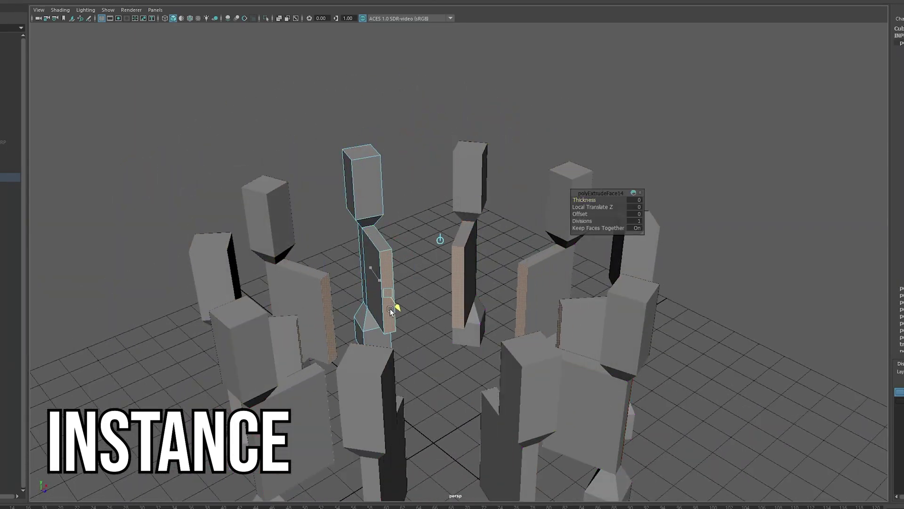
mouse_move(390, 309)
left_mouse_down("alt")
mouse_move(456, 370)
mouse_move(448, 253)
mouse_move(420, 195)
mouse_move(440, 210)
mouse_move(610, 144)
left_mouse_up("alt")
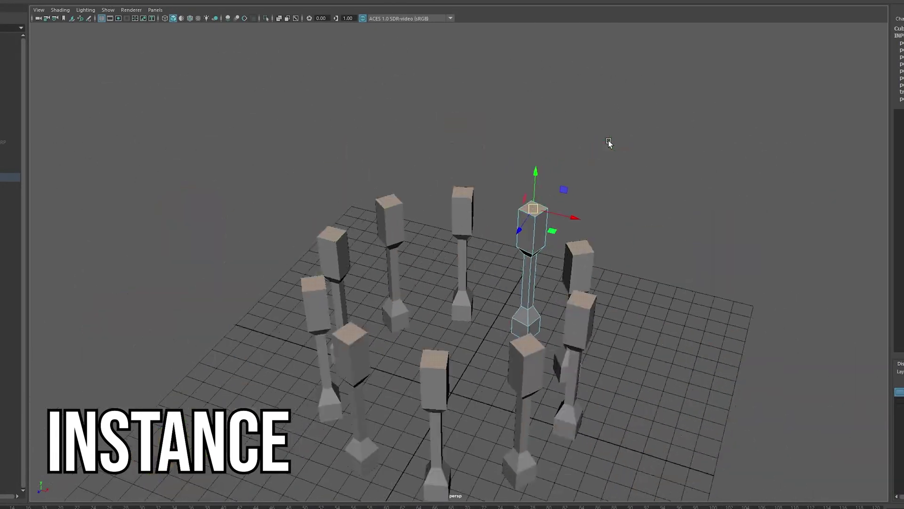
mouse_move(534, 173)
left_mouse_down()
mouse_move(529, 69)
mouse_move(529, 186)
mouse_move(623, 247)
left_mouse_up()
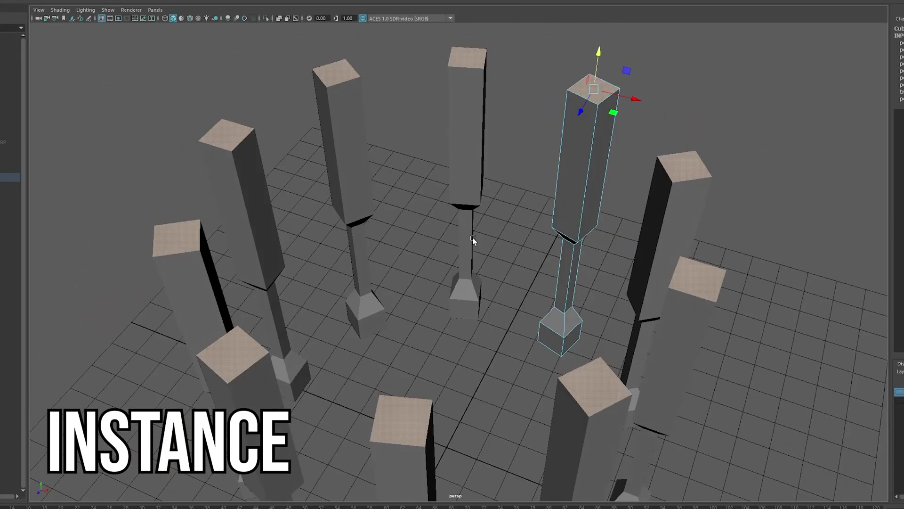
Open the UV Editor to view the instanced post's shared UV layout.
left_click(281, 94)
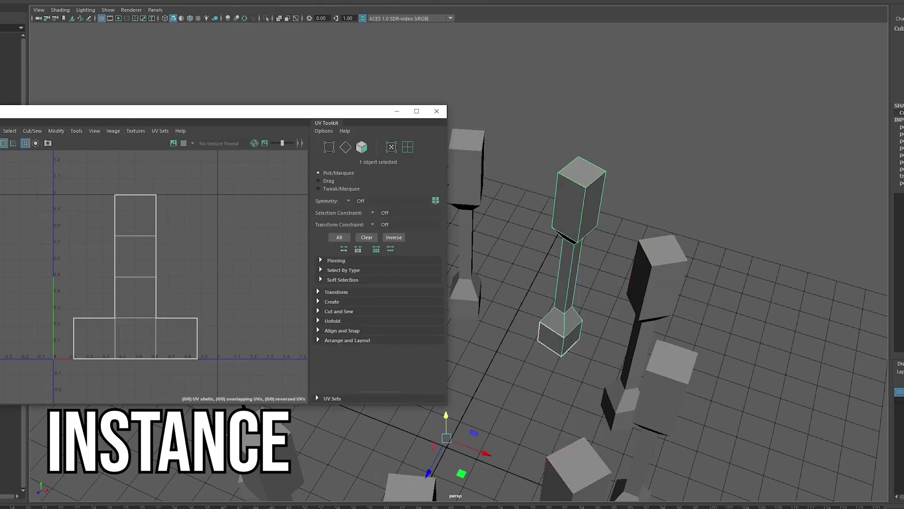